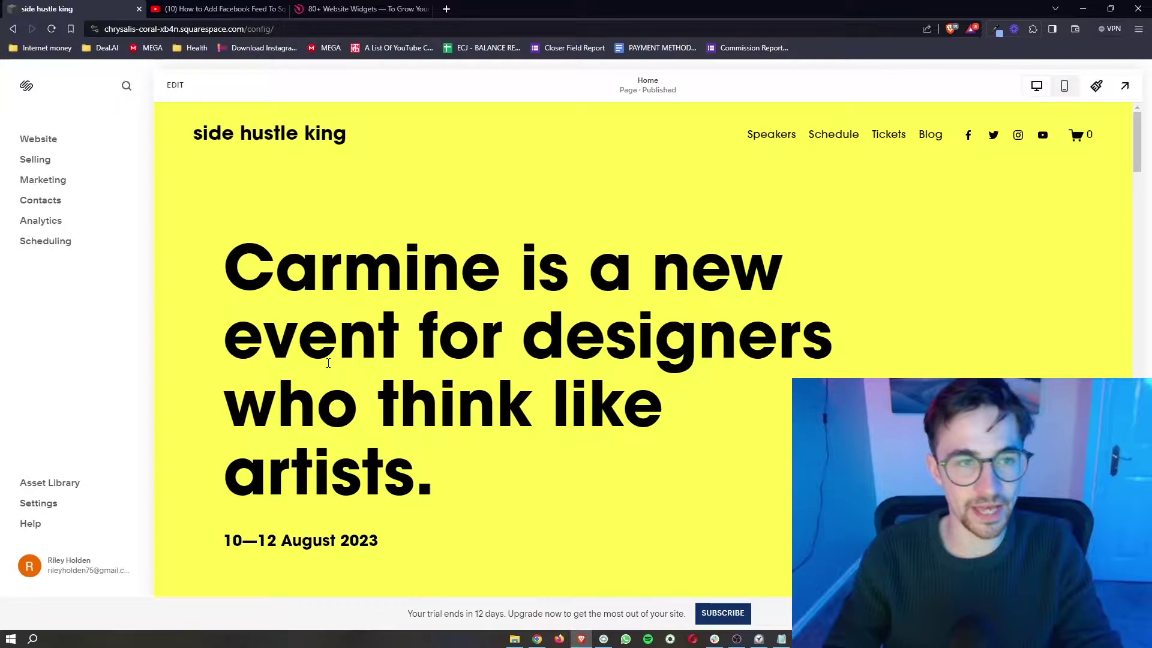
Step: Find the Elfsight sign-up link in the YouTube video description, then return to the Elfsight tab
{"action": "scroll", "coordinate": [550, 489], "scroll_direction": "down", "scroll_amount": 1}
{"action": "scroll", "coordinate": [552, 484], "scroll_direction": "up", "scroll_amount": 1}
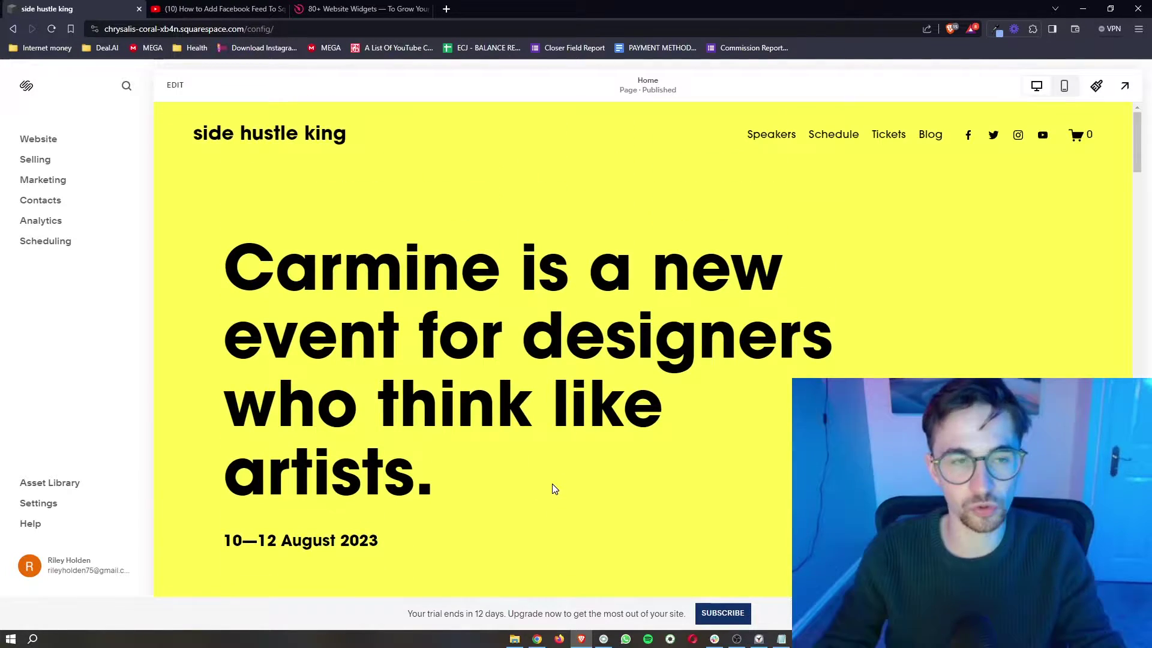
{"action": "scroll", "coordinate": [711, 427], "scroll_direction": "down", "scroll_amount": 1}
{"action": "scroll", "coordinate": [710, 426], "scroll_direction": "down", "scroll_amount": 5}
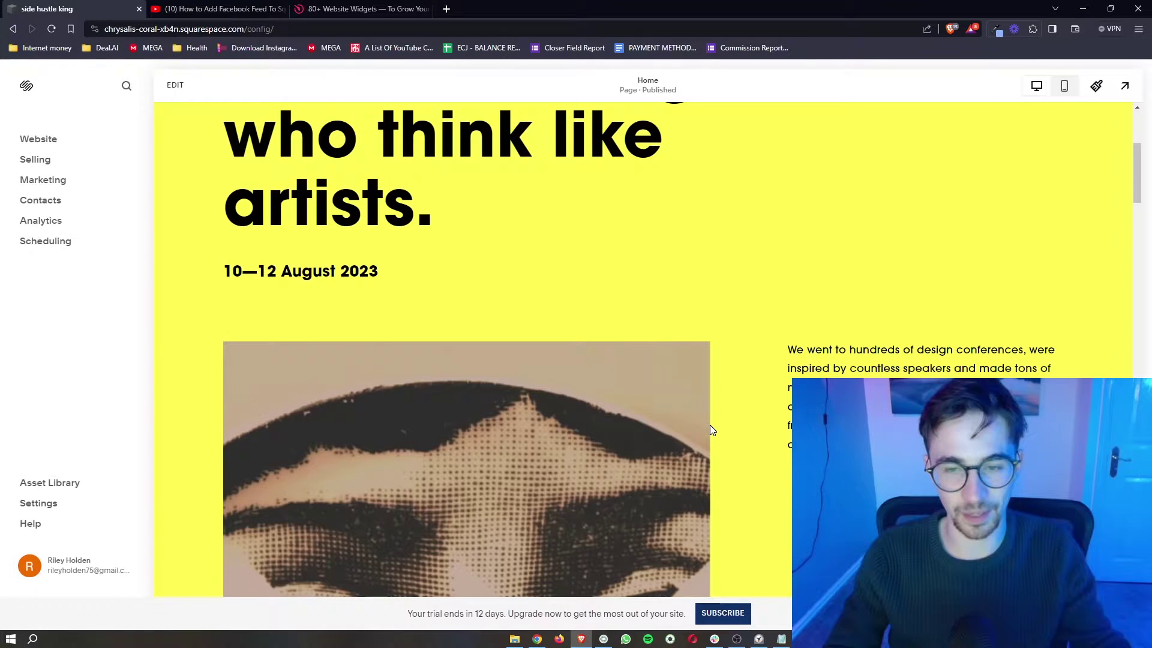
{"action": "scroll", "coordinate": [710, 424], "scroll_direction": "up", "scroll_amount": 5}
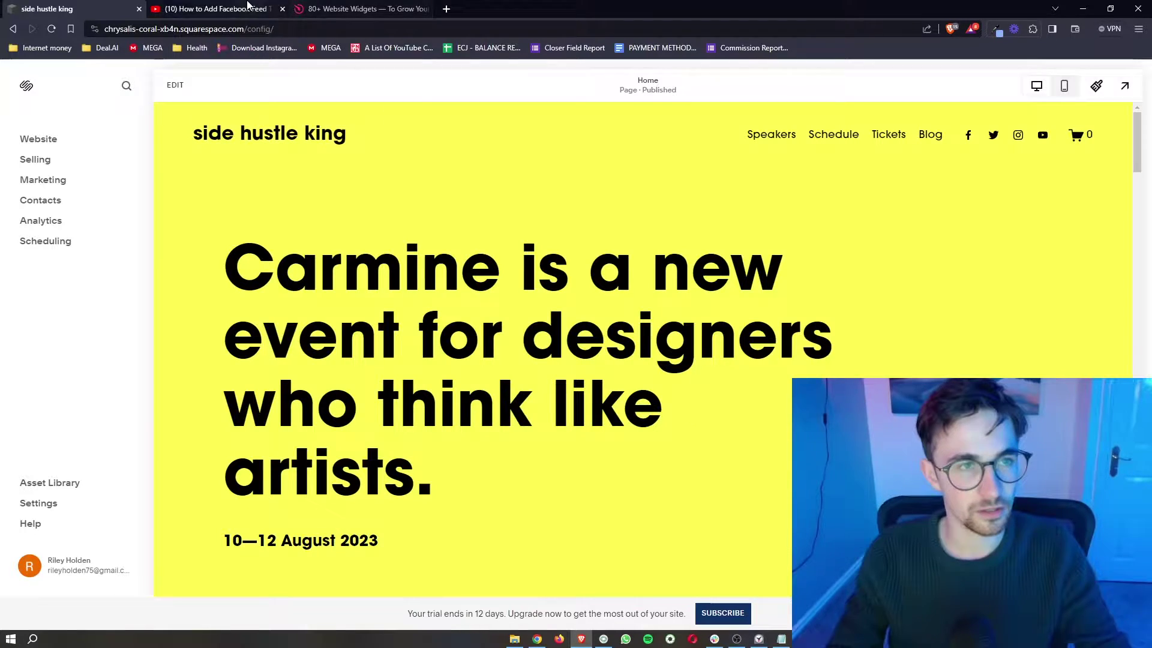
{"action": "key", "text": "ctrl+Tab"}
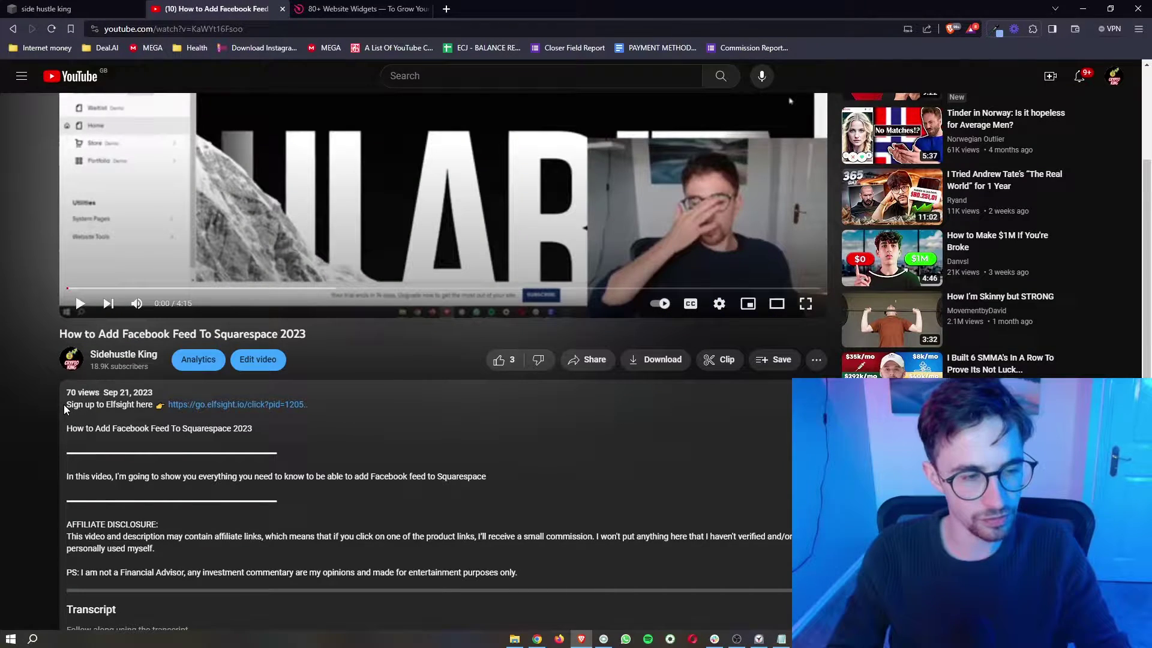
{"action": "left_click_drag", "start_coordinate": [64, 404], "coordinate": [327, 412]}
{"action": "left_click", "coordinate": [234, 434]}
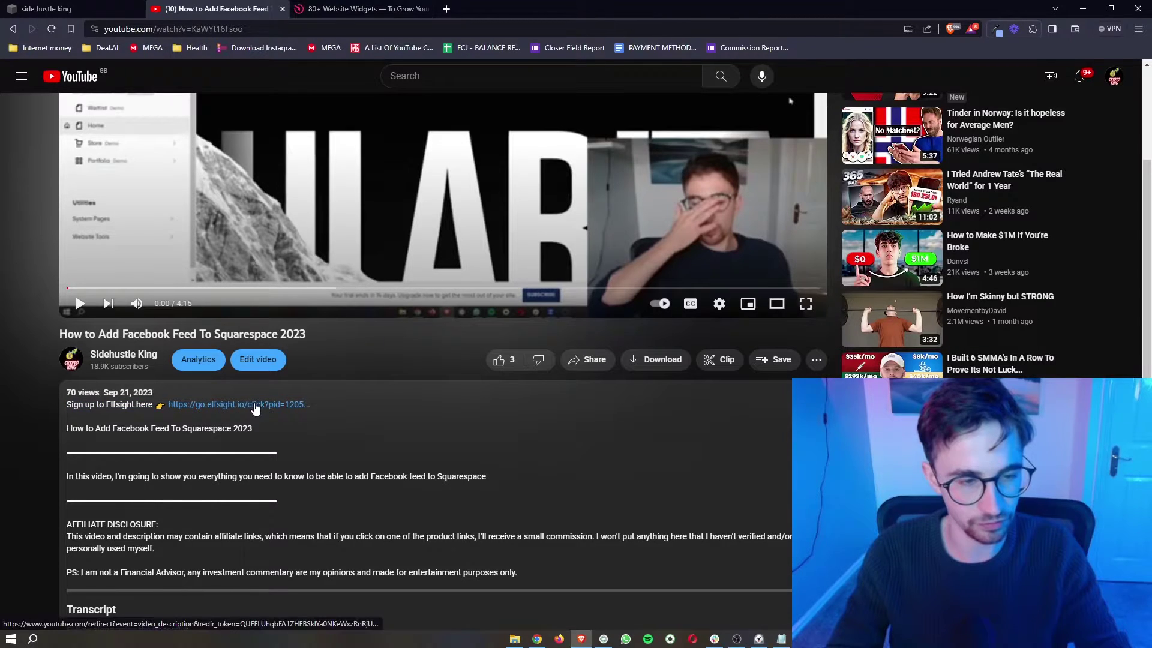
{"action": "key", "text": "ctrl+Tab"}
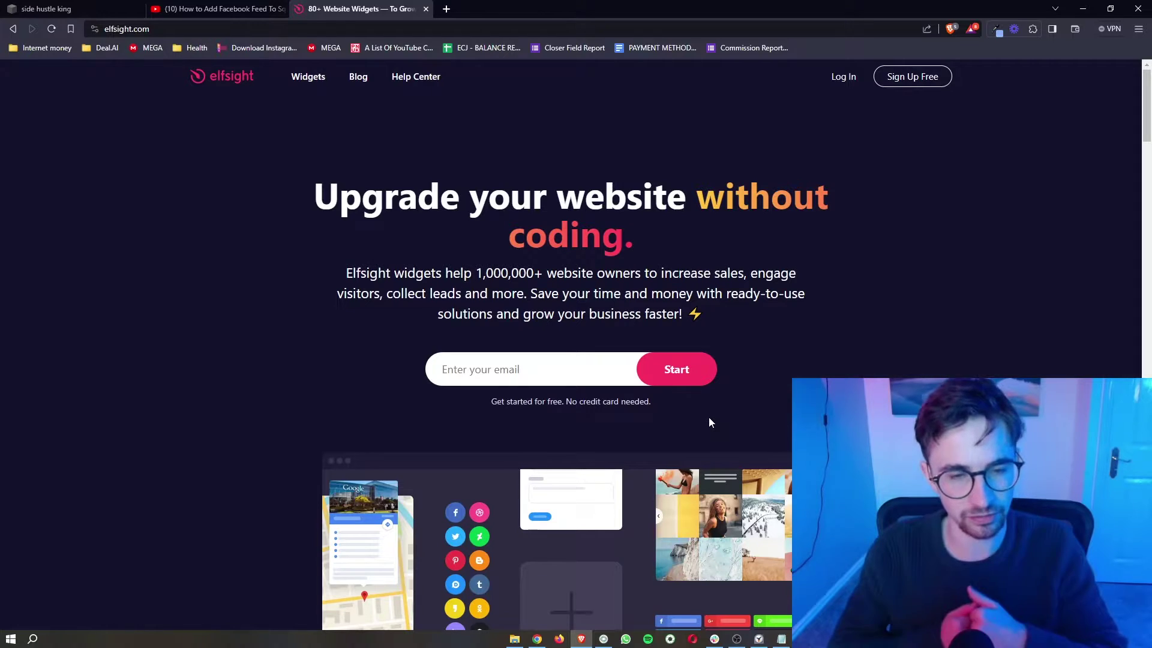
{"action": "left_click", "coordinate": [60, 8]}
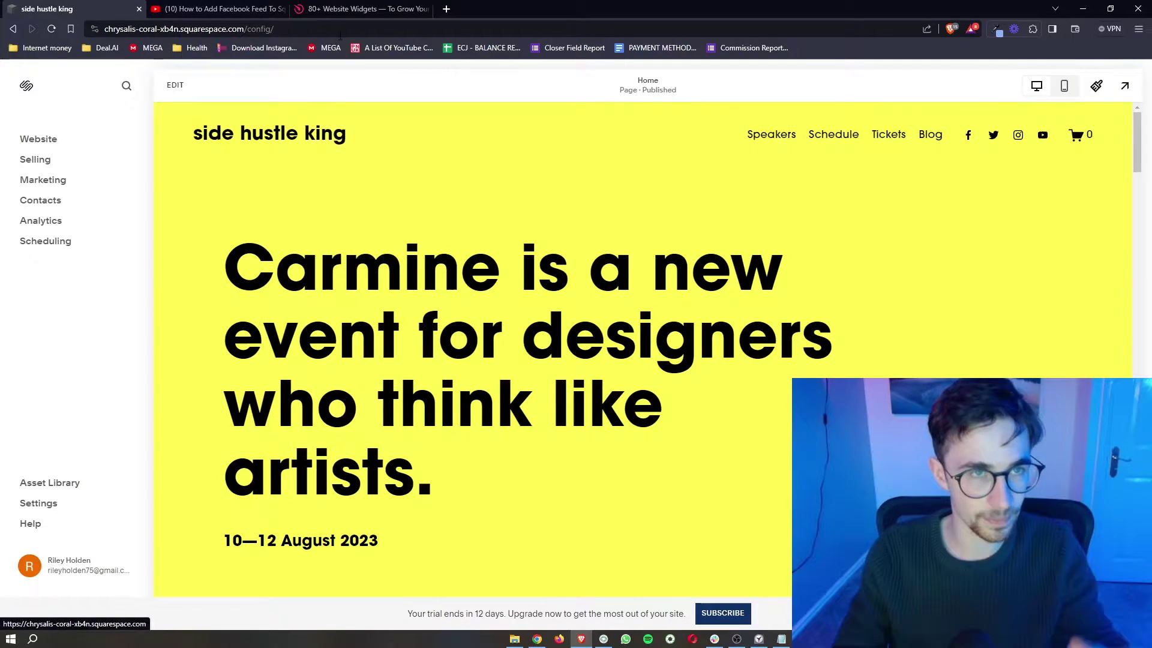
{"action": "left_click", "coordinate": [360, 8]}
{"action": "left_click_drag", "start_coordinate": [478, 413], "coordinate": [604, 419]}
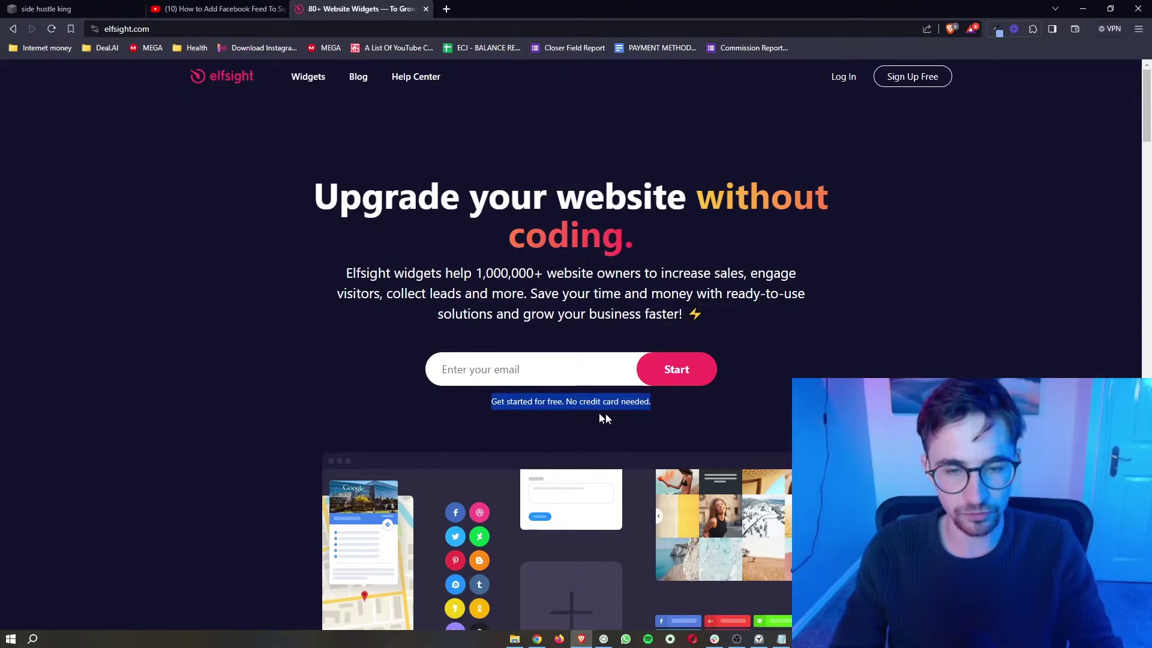
{"action": "scroll", "coordinate": [559, 415], "scroll_direction": "up", "scroll_amount": 4}
{"action": "scroll", "coordinate": [560, 415], "scroll_direction": "down", "scroll_amount": 4}
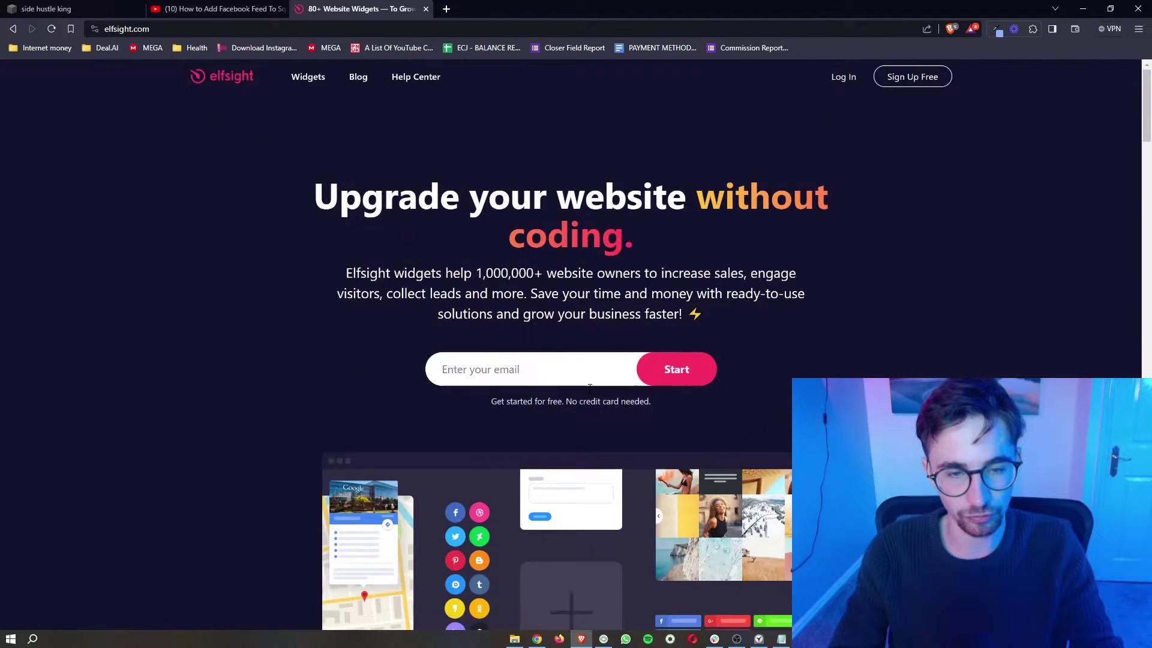
{"action": "left_click", "coordinate": [526, 379]}
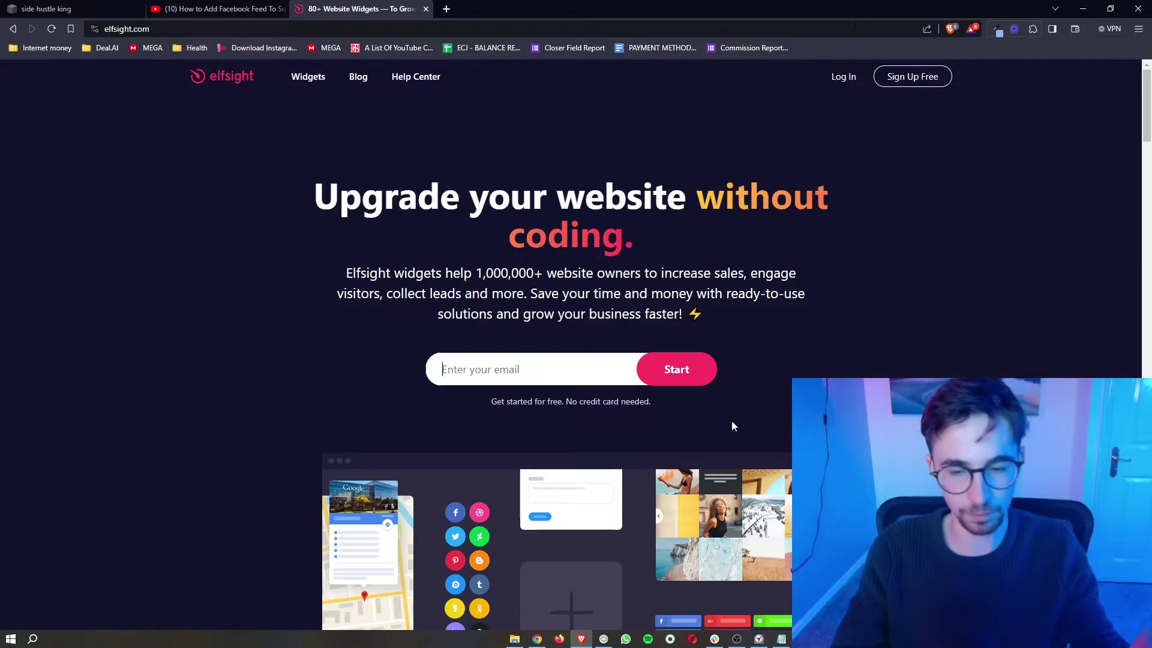
Step: Browse the Elfsight widgets catalogue and filter it by 'pint' to find Pinterest Feed
{"action": "left_click", "coordinate": [309, 77]}
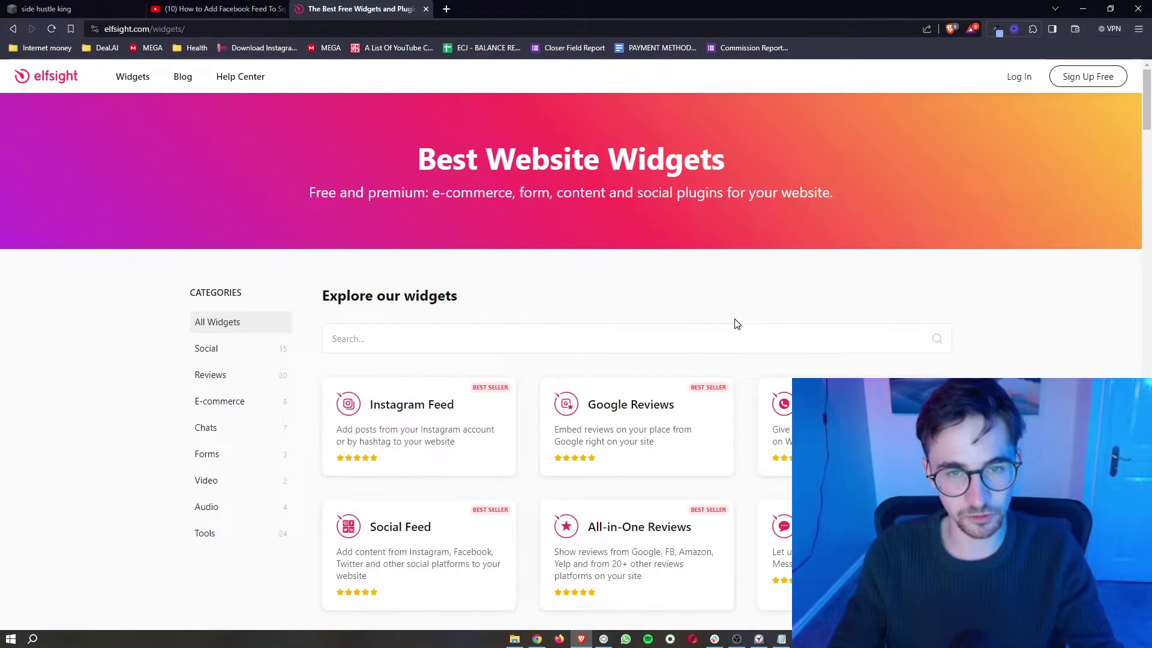
{"action": "scroll", "coordinate": [734, 321], "scroll_direction": "down", "scroll_amount": 18}
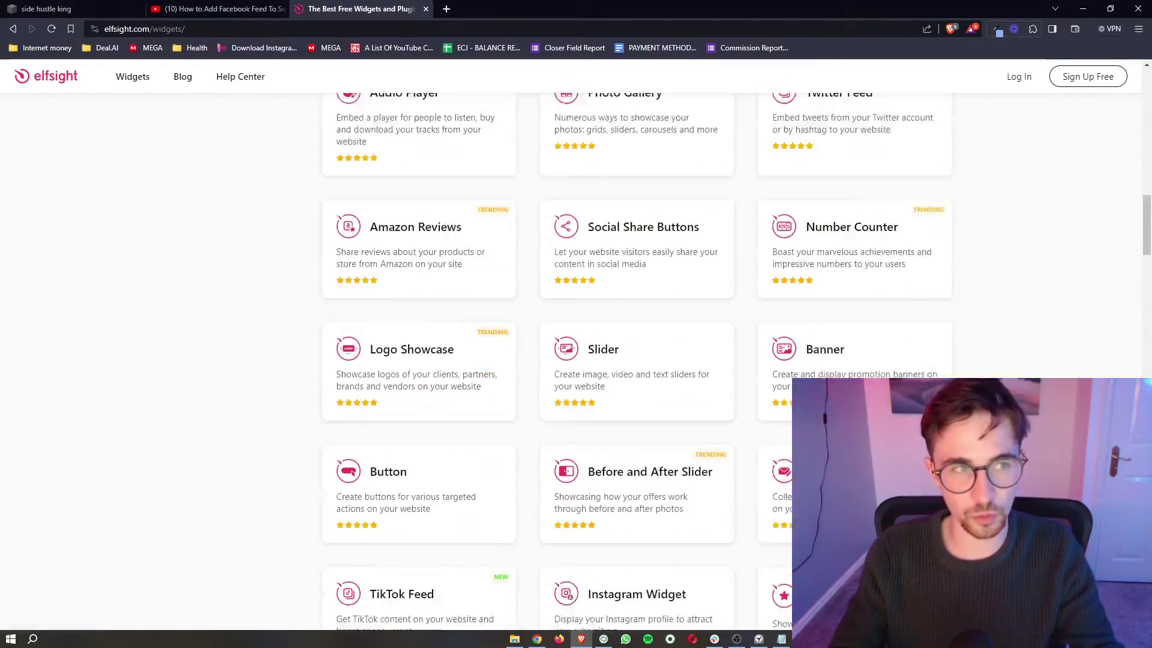
{"action": "scroll", "coordinate": [735, 321], "scroll_direction": "down", "scroll_amount": 18}
{"action": "scroll", "coordinate": [735, 322], "scroll_direction": "up", "scroll_amount": 20}
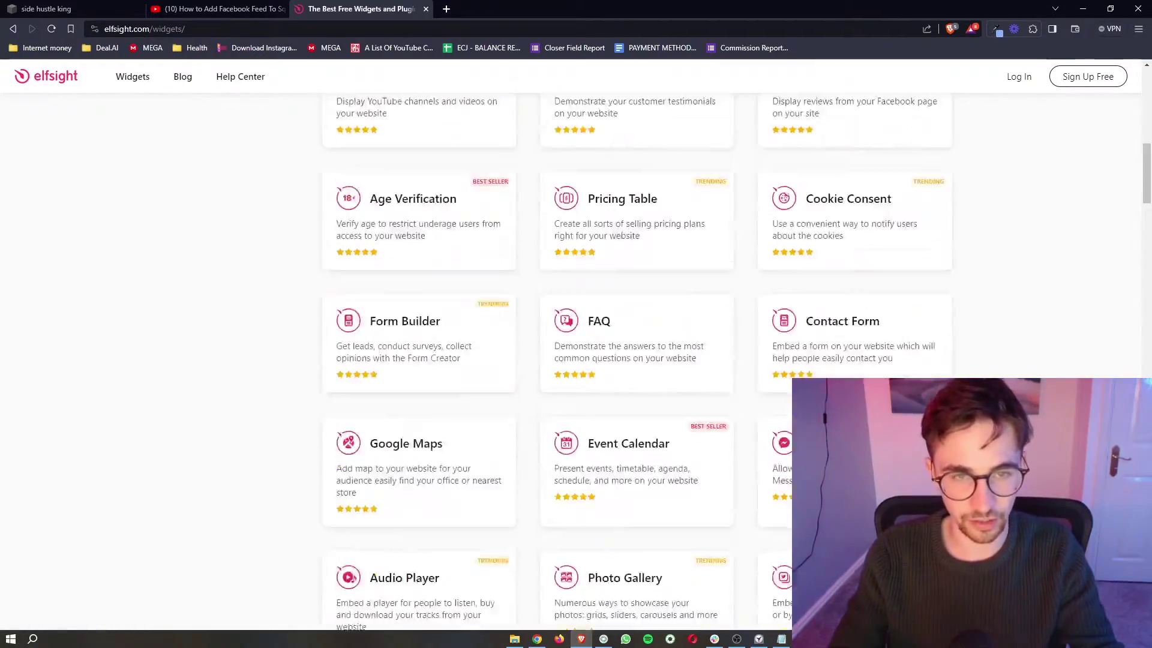
{"action": "scroll", "coordinate": [619, 338], "scroll_direction": "up", "scroll_amount": 10}
{"action": "left_click", "coordinate": [620, 338]}
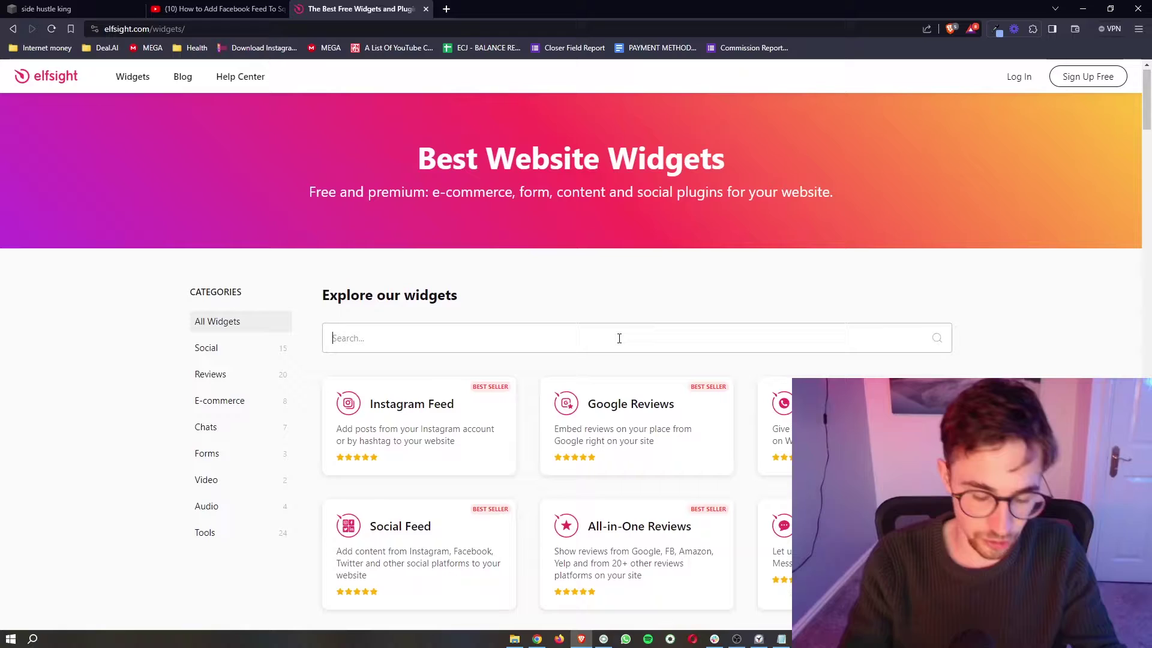
{"action": "type", "text": "pint"}
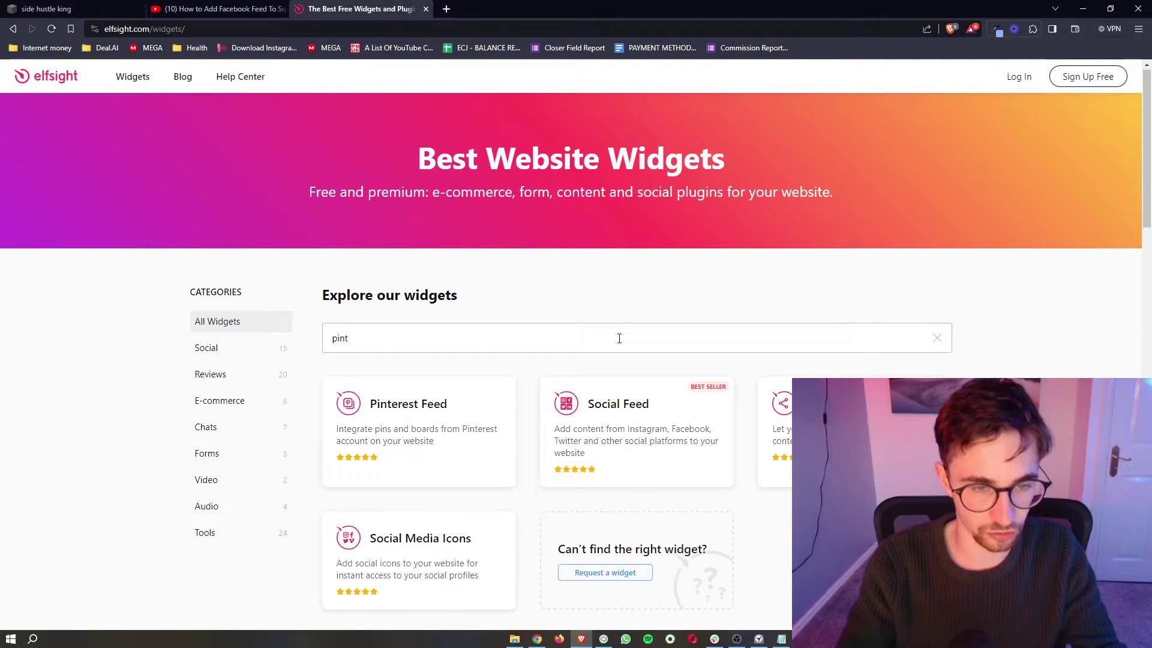
{"action": "scroll", "coordinate": [518, 319], "scroll_direction": "down", "scroll_amount": 1}
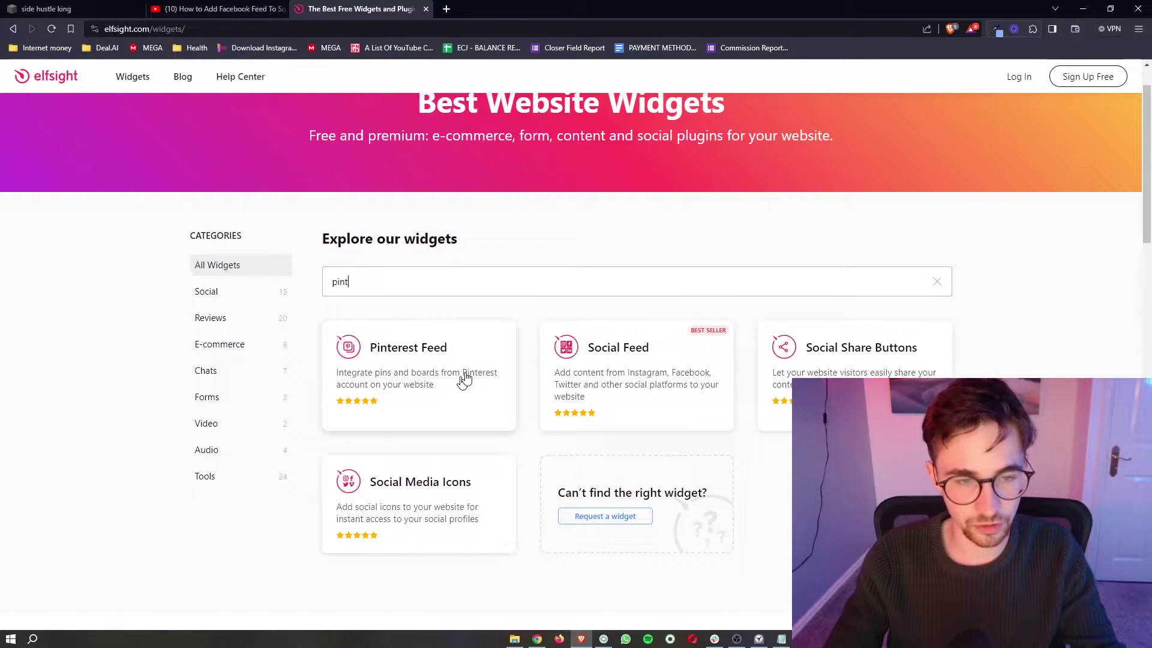
Step: Open Pinterest Feed, compare the Boards Gallery, Pins Gallery, Wide and Portfolio templates, then pick Pinterest Profile
{"action": "left_click", "coordinate": [420, 378]}
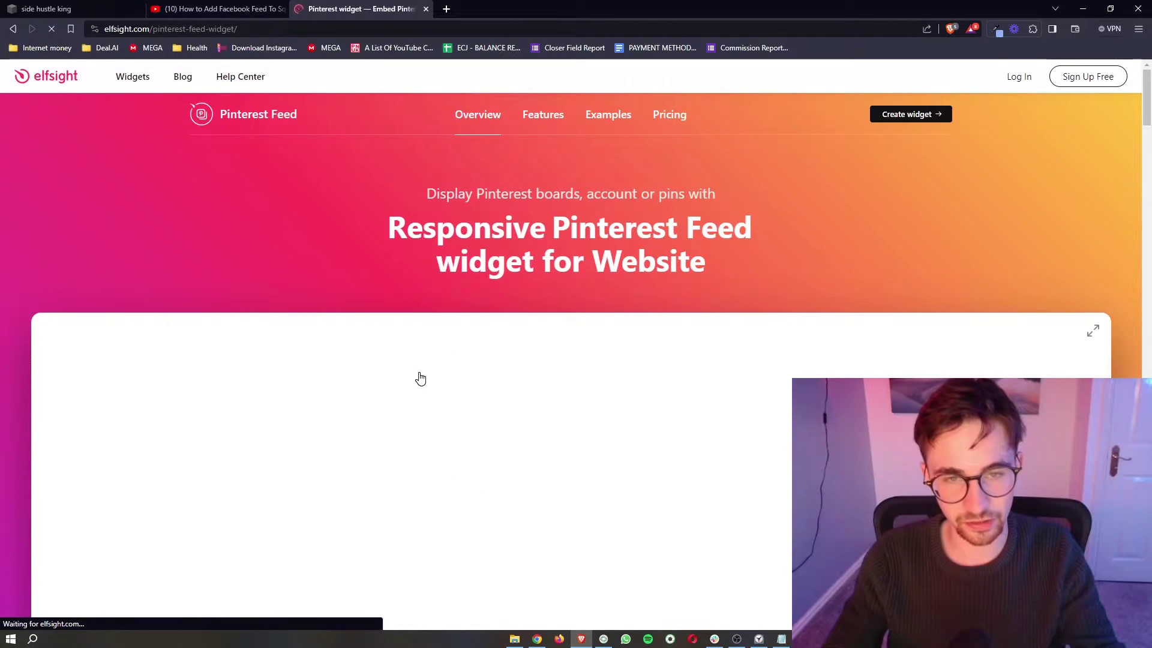
{"action": "scroll", "coordinate": [662, 376], "scroll_direction": "down", "scroll_amount": 3}
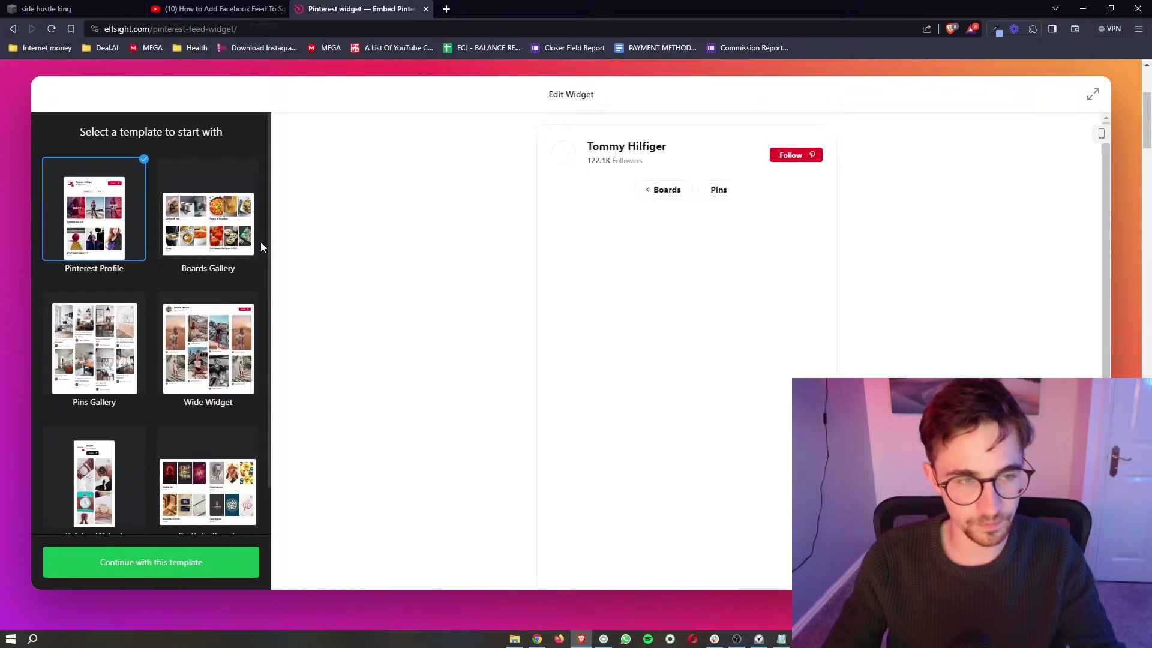
{"action": "left_click", "coordinate": [252, 240]}
{"action": "left_click", "coordinate": [115, 390]}
{"action": "scroll", "coordinate": [162, 390], "scroll_direction": "down", "scroll_amount": 2}
{"action": "left_click", "coordinate": [171, 384]}
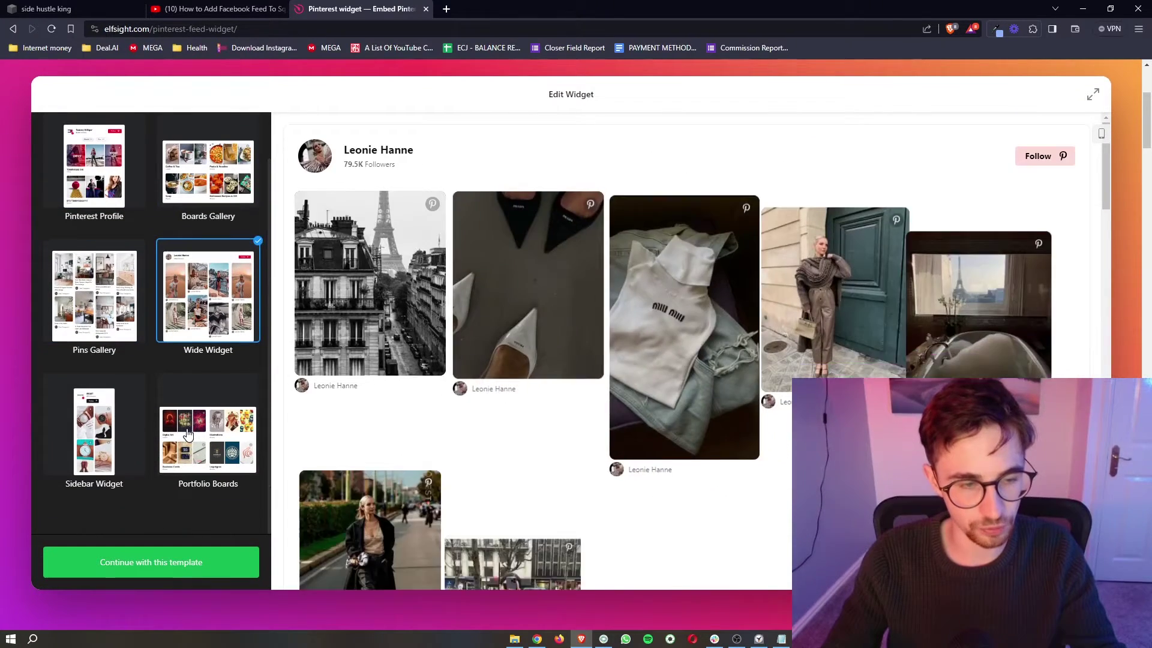
{"action": "left_click", "coordinate": [174, 435]}
{"action": "scroll", "coordinate": [107, 434], "scroll_direction": "down", "scroll_amount": 3}
{"action": "scroll", "coordinate": [107, 434], "scroll_direction": "up", "scroll_amount": 3}
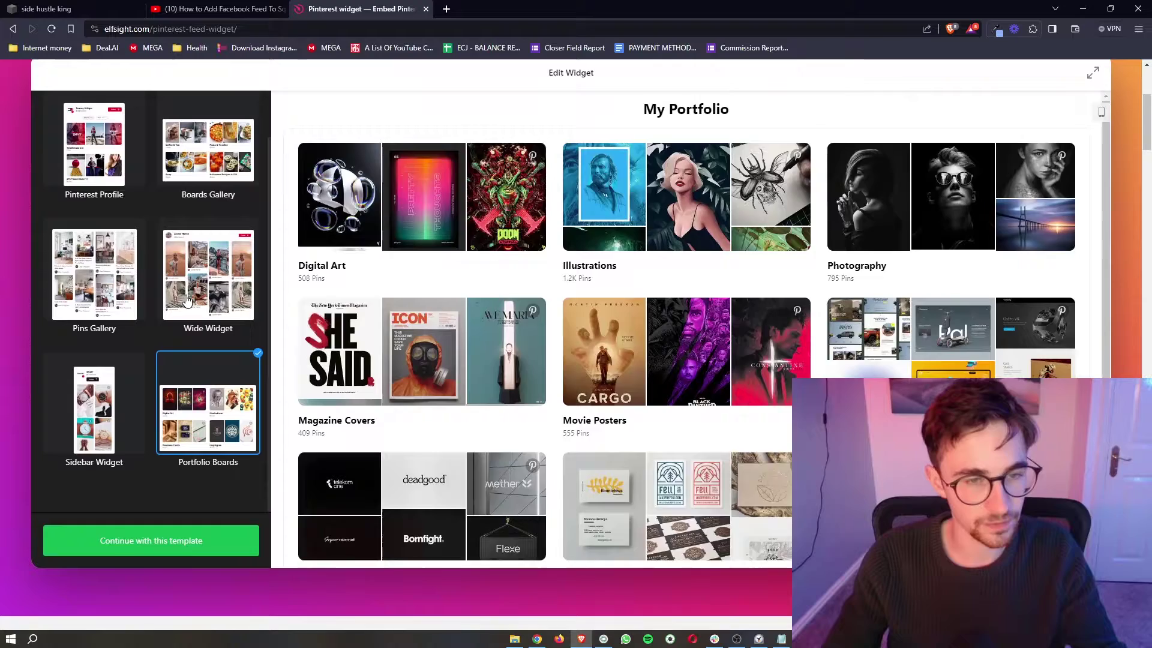
{"action": "left_click", "coordinate": [184, 316]}
{"action": "left_click", "coordinate": [204, 162]}
{"action": "left_click", "coordinate": [114, 174]}
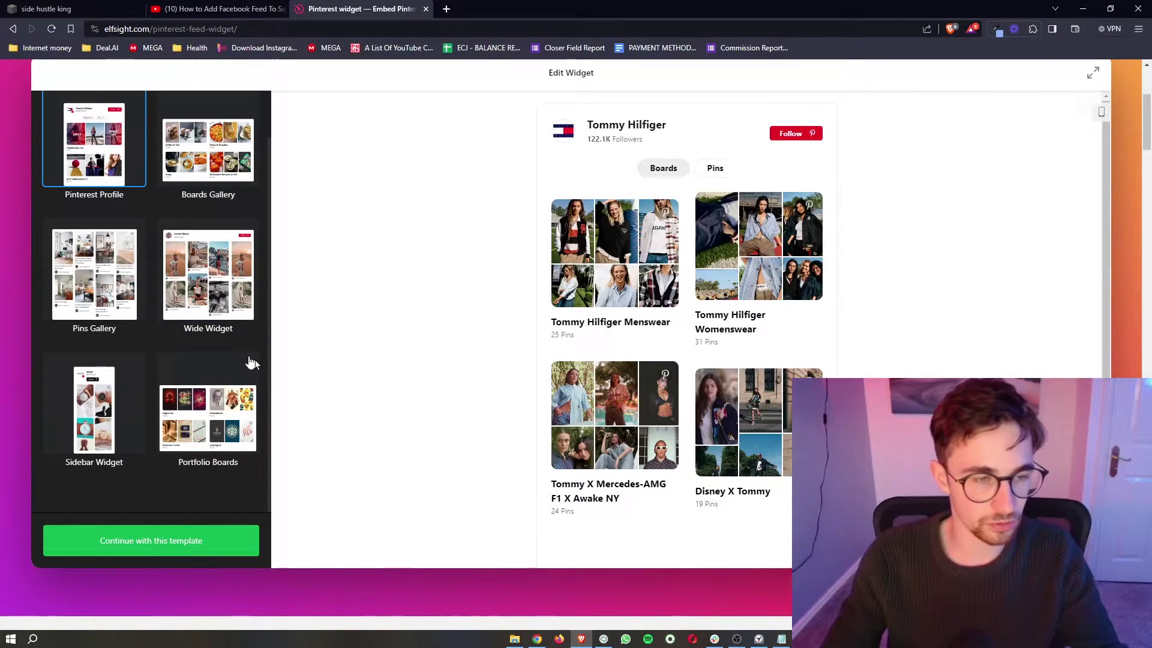
Step: Continue with the Pinterest Profile template and enter Burberry as the Profile username
{"action": "left_click", "coordinate": [142, 540]}
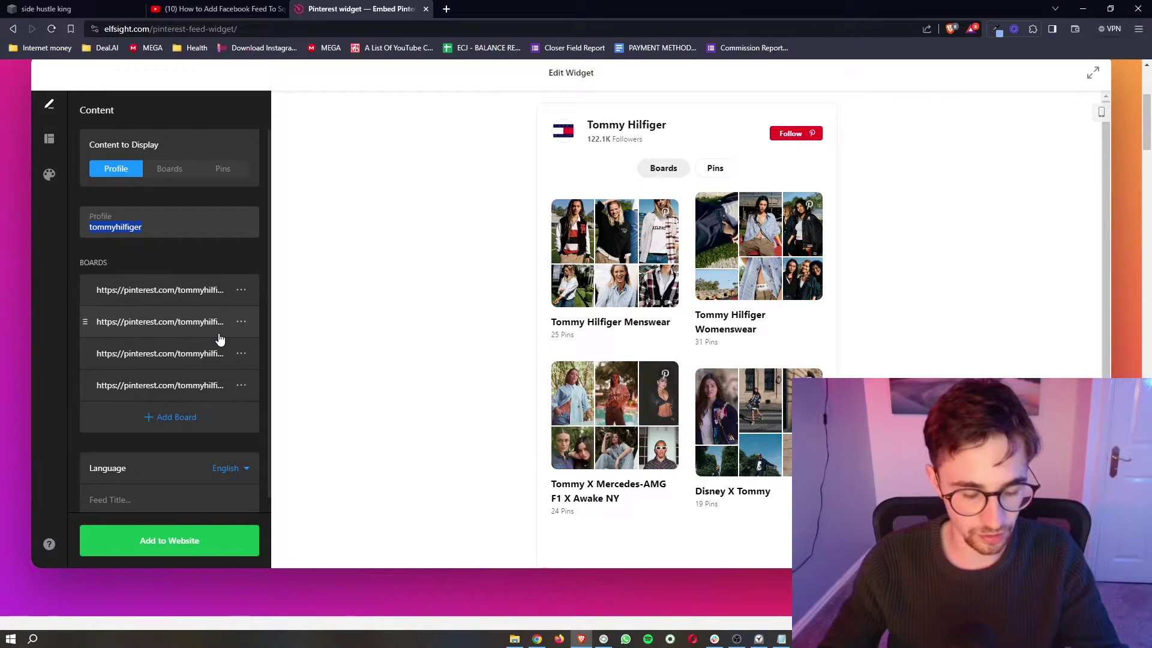
{"action": "type", "text": "Bur"}
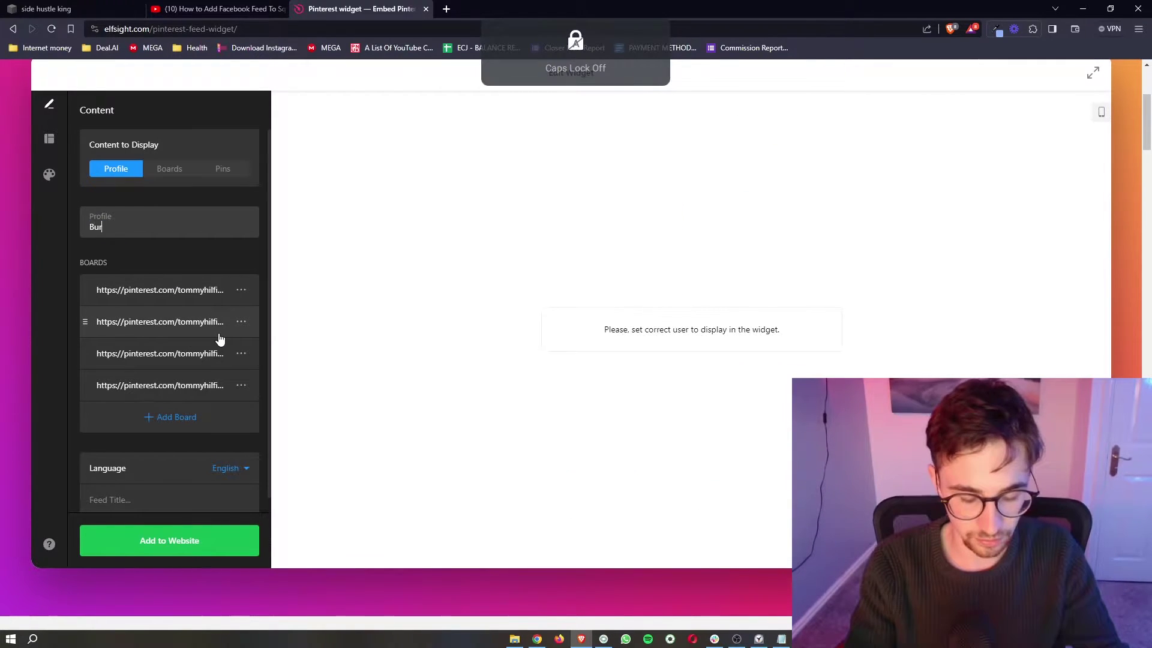
{"action": "type", "text": "berry"}
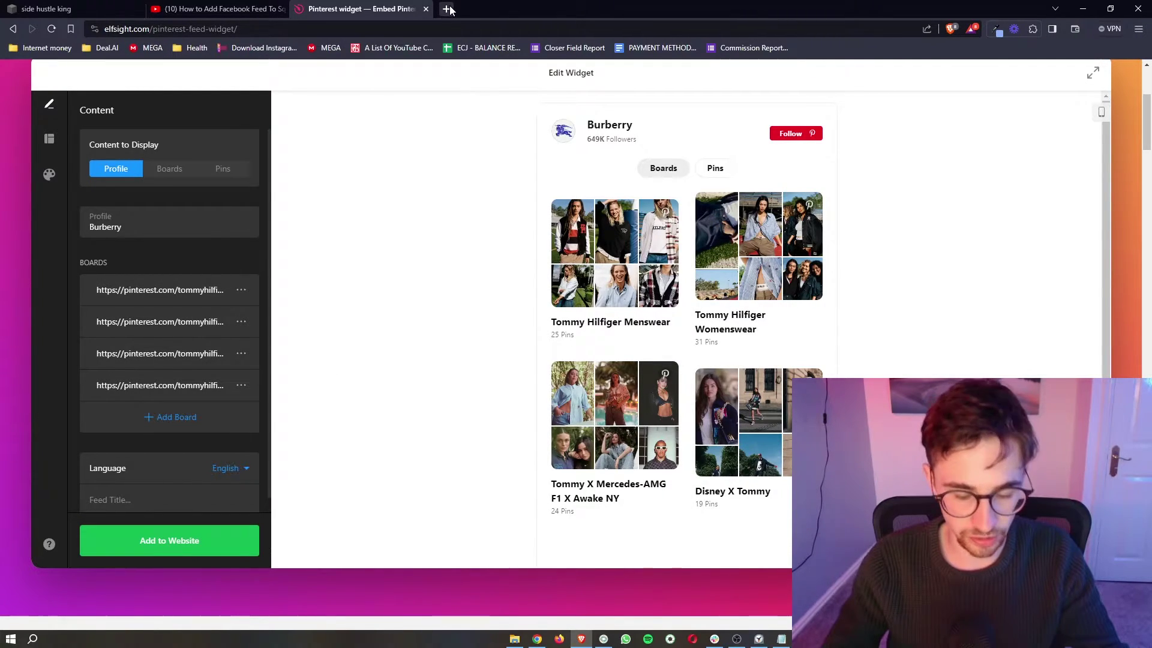
Step: Review the board entries and delete the empty fifth board, leaving four boards
{"action": "left_click", "coordinate": [186, 296]}
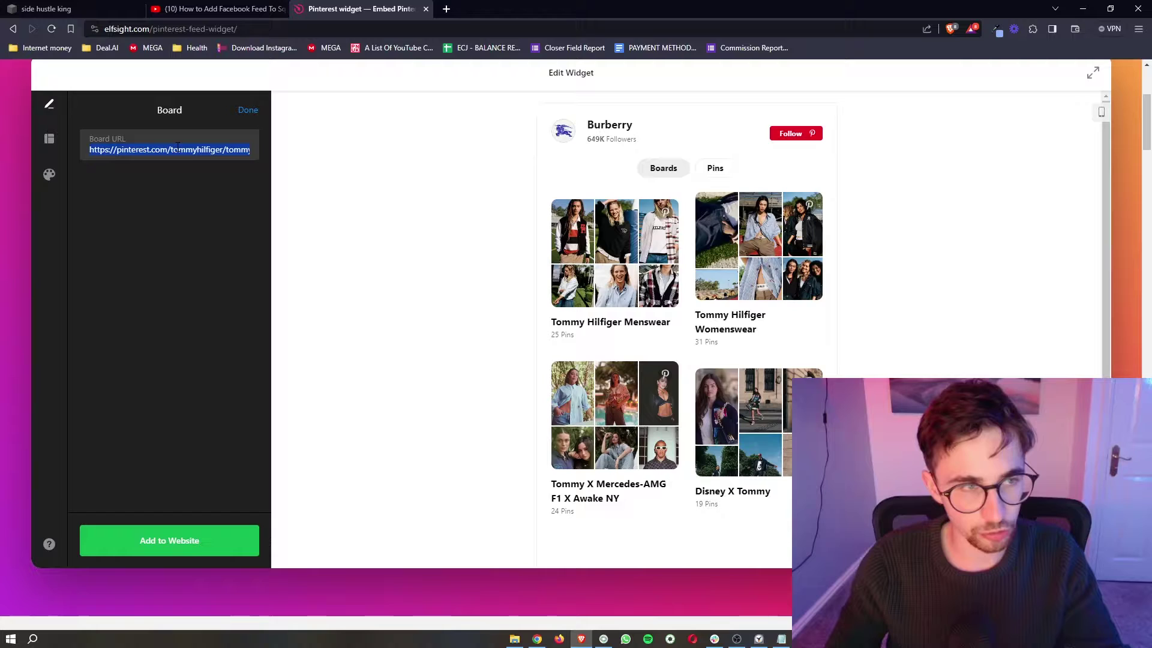
{"action": "left_click", "coordinate": [248, 110]}
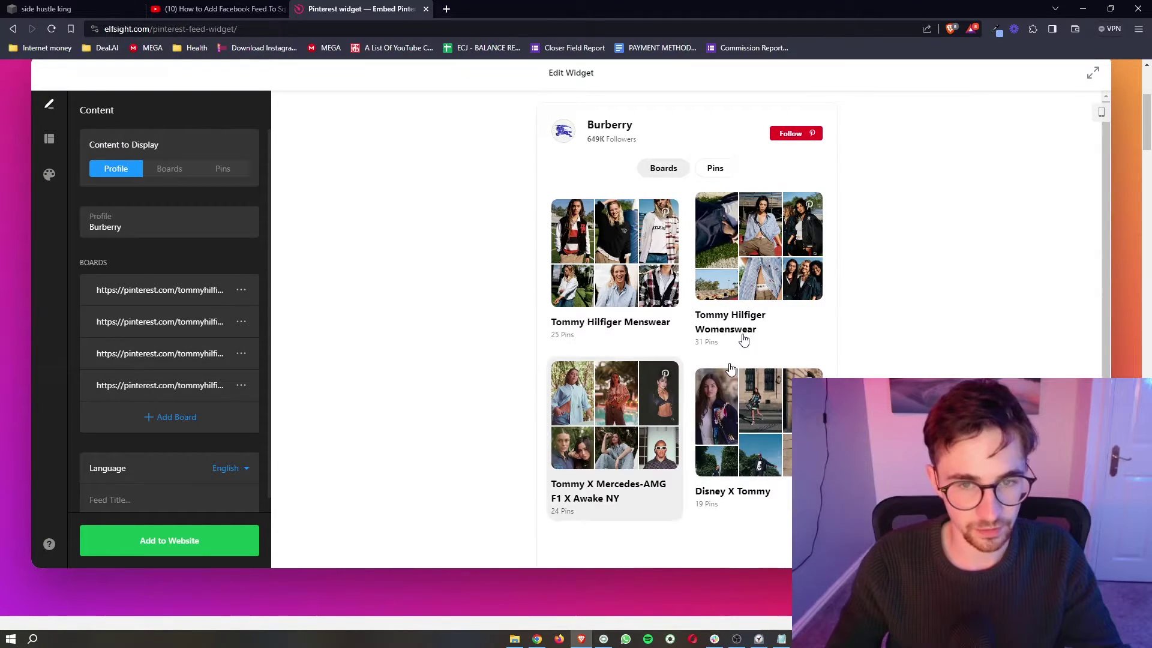
{"action": "left_click", "coordinate": [184, 419]}
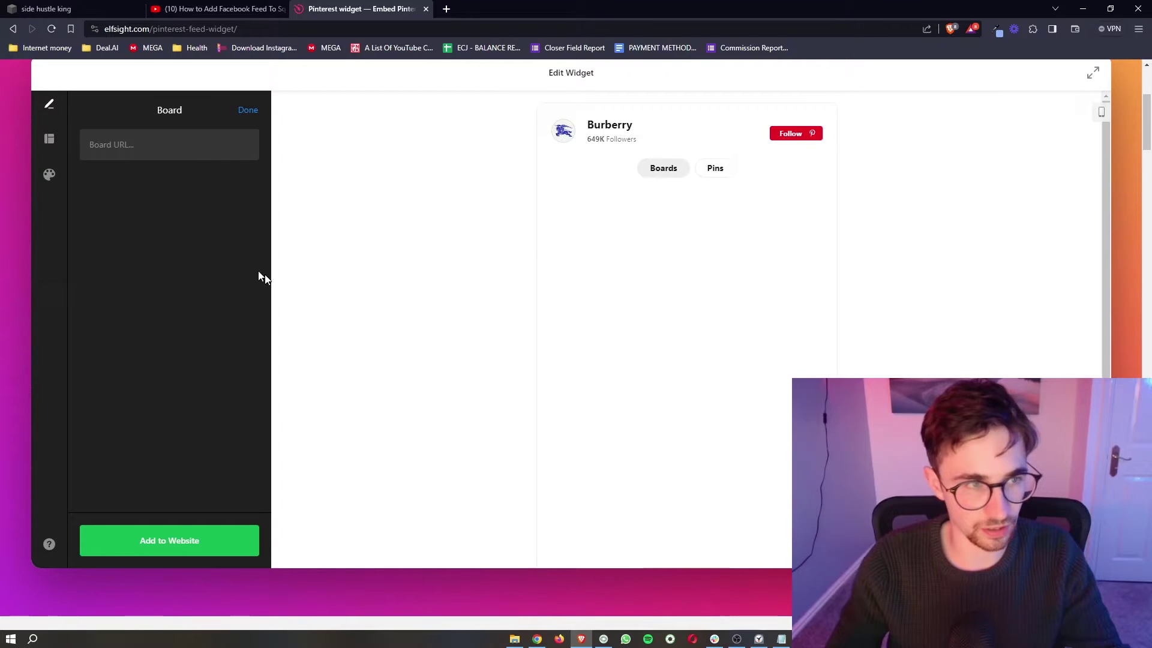
{"action": "left_click", "coordinate": [247, 110]}
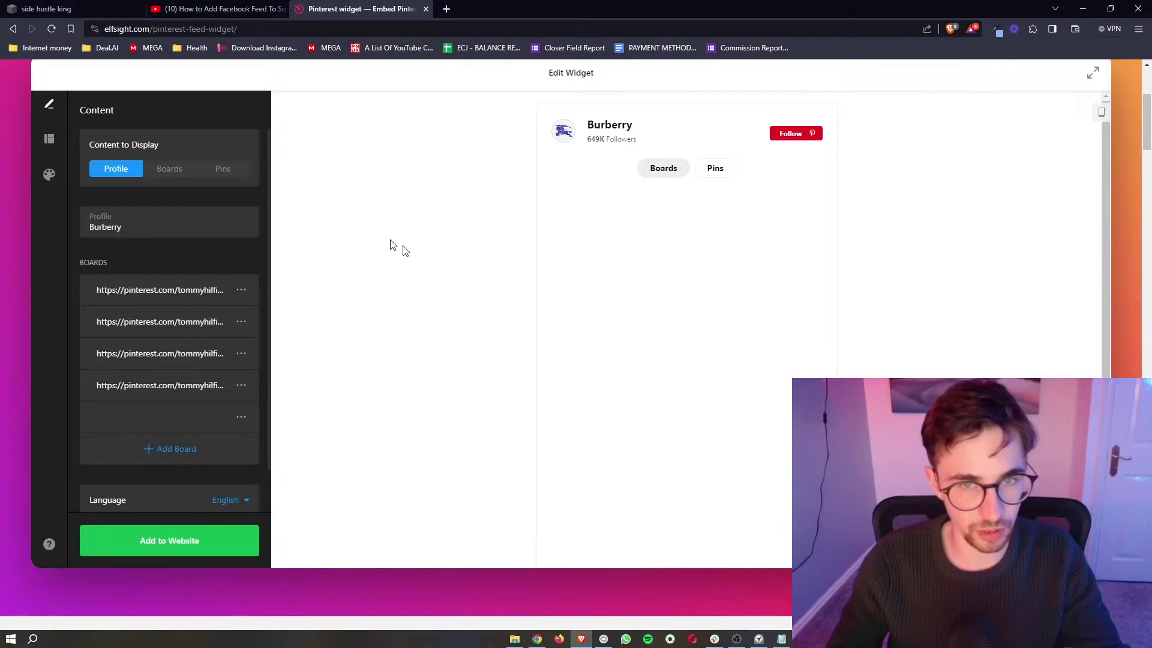
{"action": "left_click", "coordinate": [171, 303]}
{"action": "left_click", "coordinate": [246, 114]}
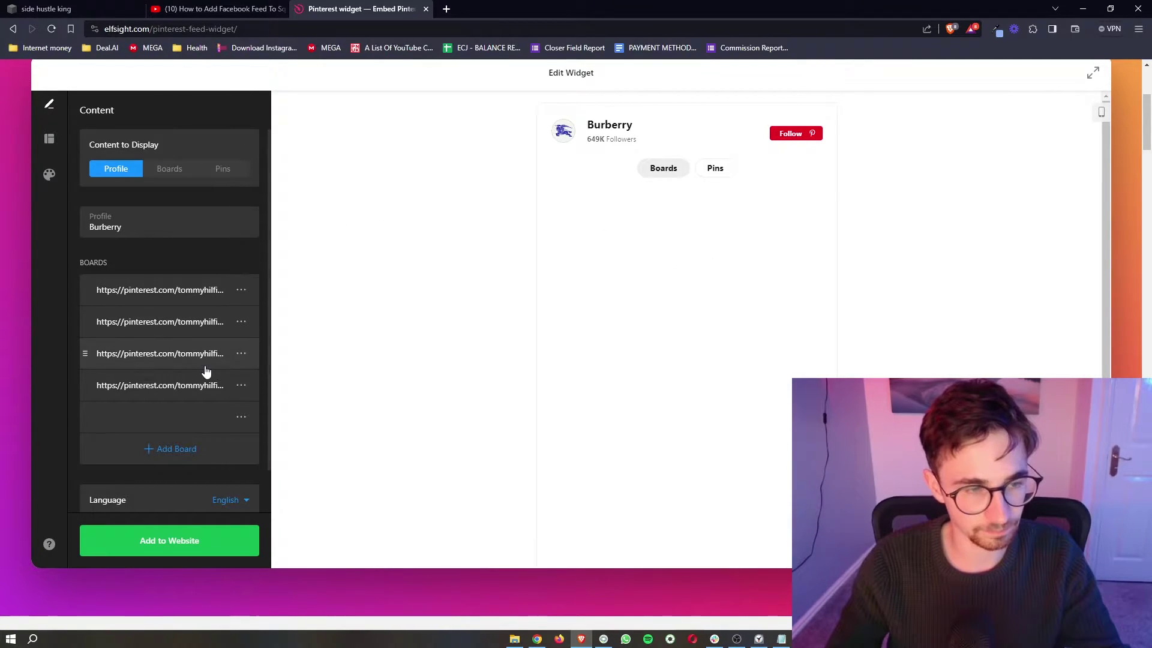
{"action": "left_click", "coordinate": [240, 417]}
{"action": "left_click", "coordinate": [279, 481]}
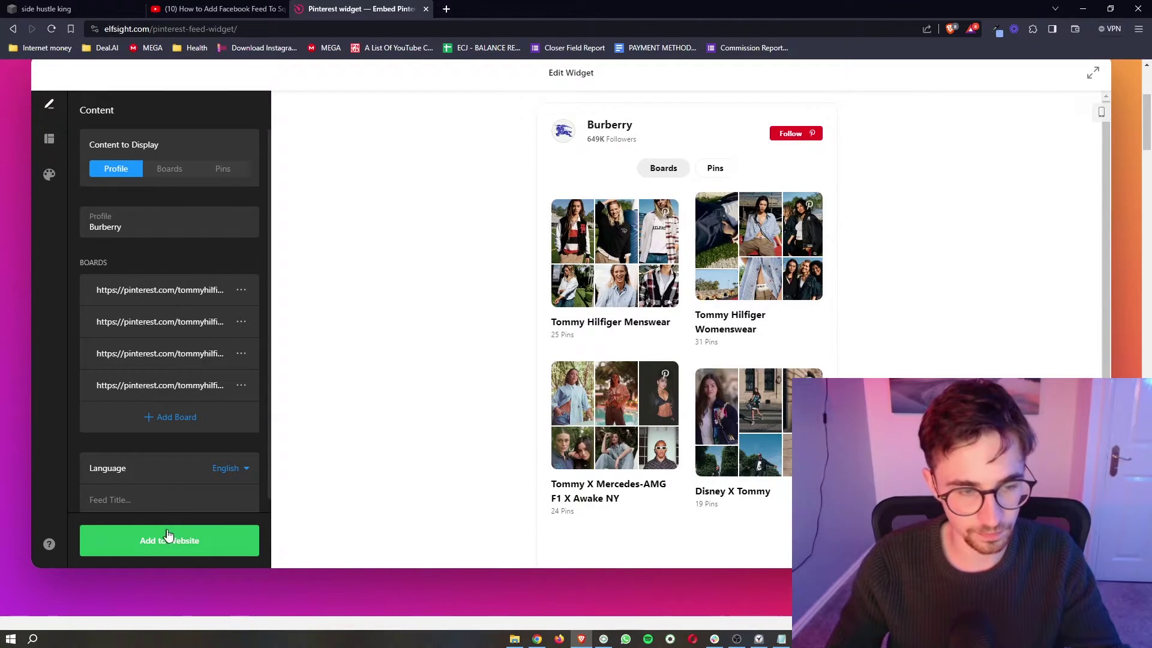
Step: Save the Pinterest feed widget with Add to Website and publish its changes
{"action": "left_click", "coordinate": [192, 543]}
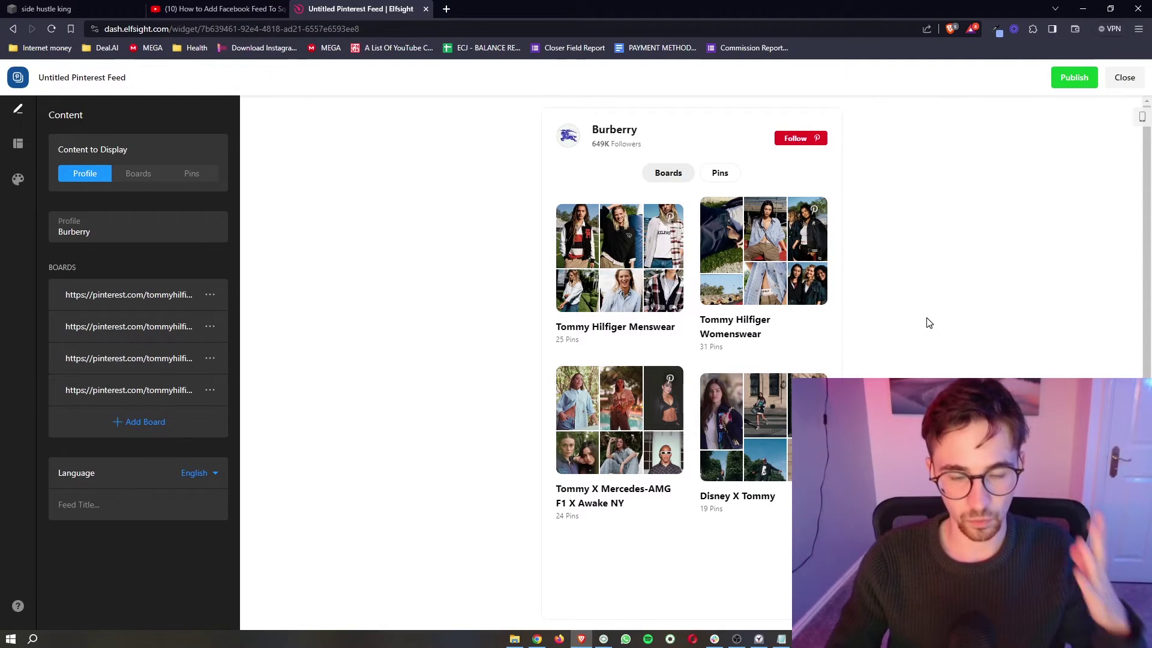
{"action": "left_click", "coordinate": [1068, 80]}
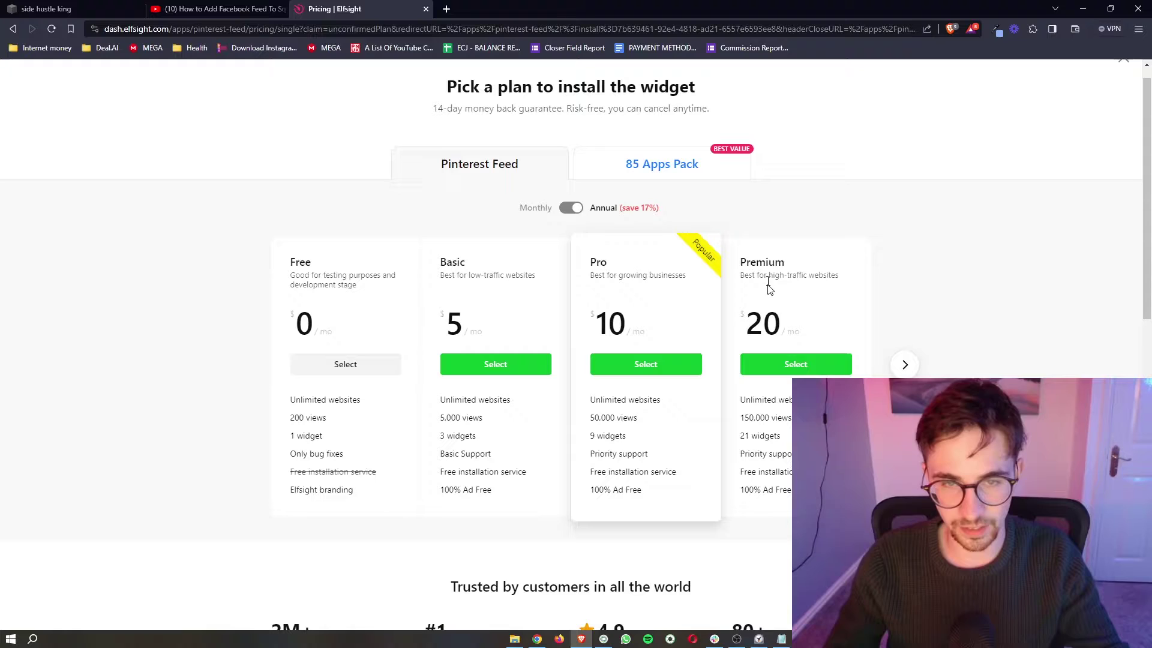
Step: Compare the Basic, Pro (50,000) and Premium (150,000) view limits, then select the Free plan
{"action": "left_click_drag", "start_coordinate": [741, 418], "coordinate": [795, 418]}
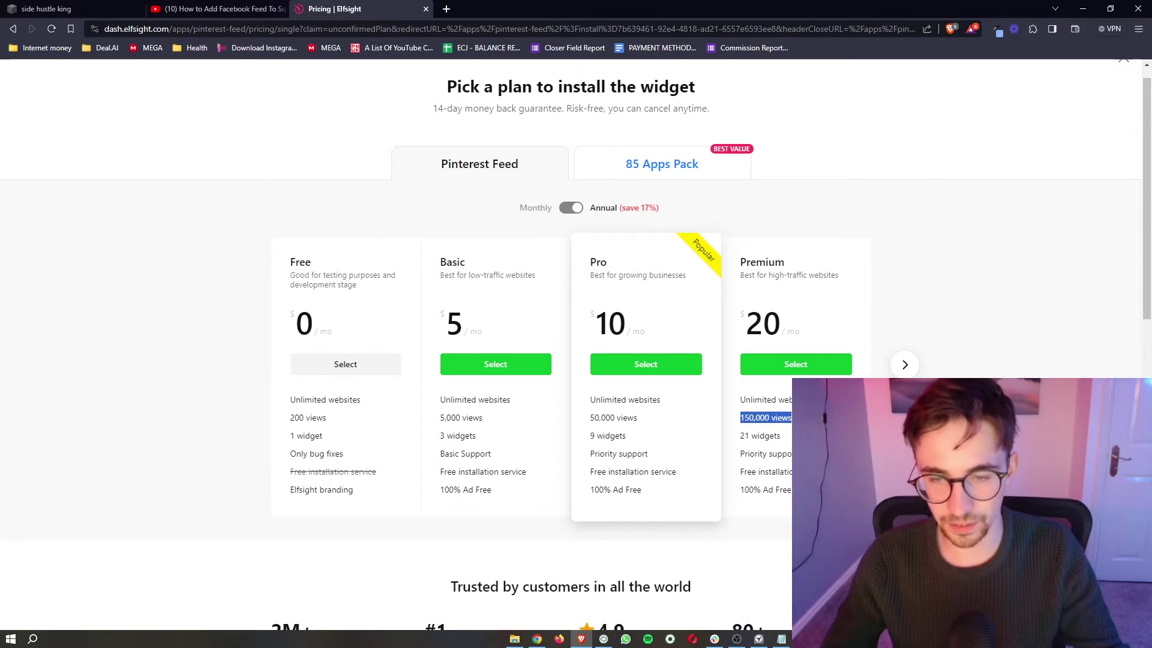
{"action": "left_click_drag", "start_coordinate": [585, 420], "coordinate": [641, 420]}
{"action": "left_click_drag", "start_coordinate": [441, 419], "coordinate": [519, 431]}
{"action": "left_click", "coordinate": [519, 431]}
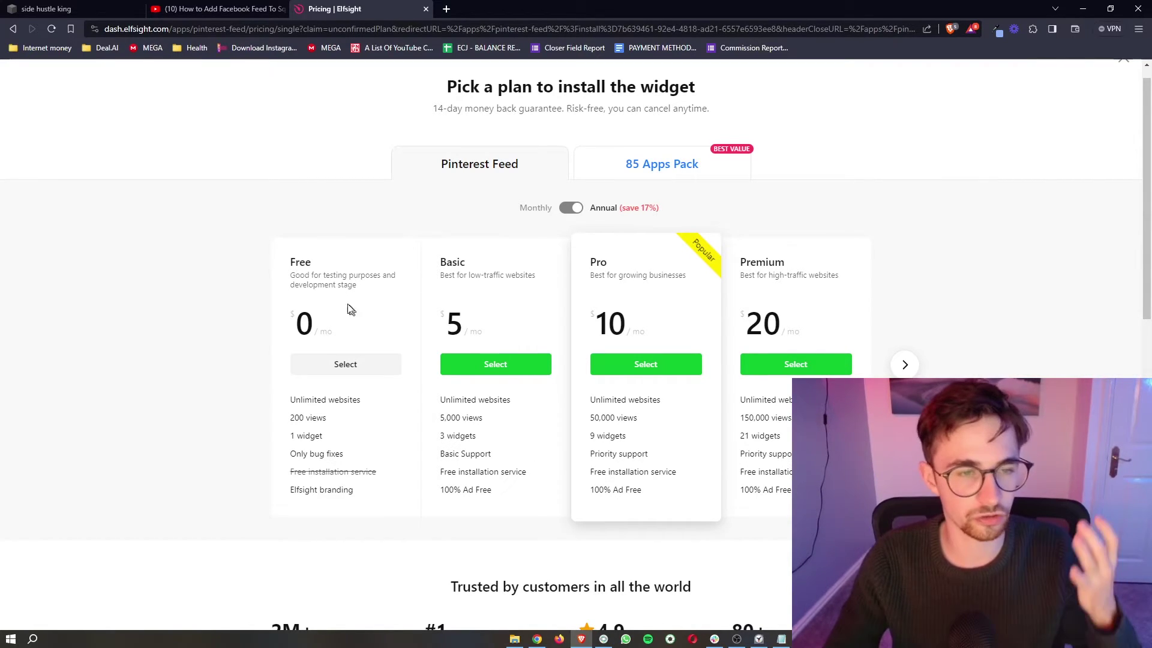
{"action": "left_click", "coordinate": [343, 364]}
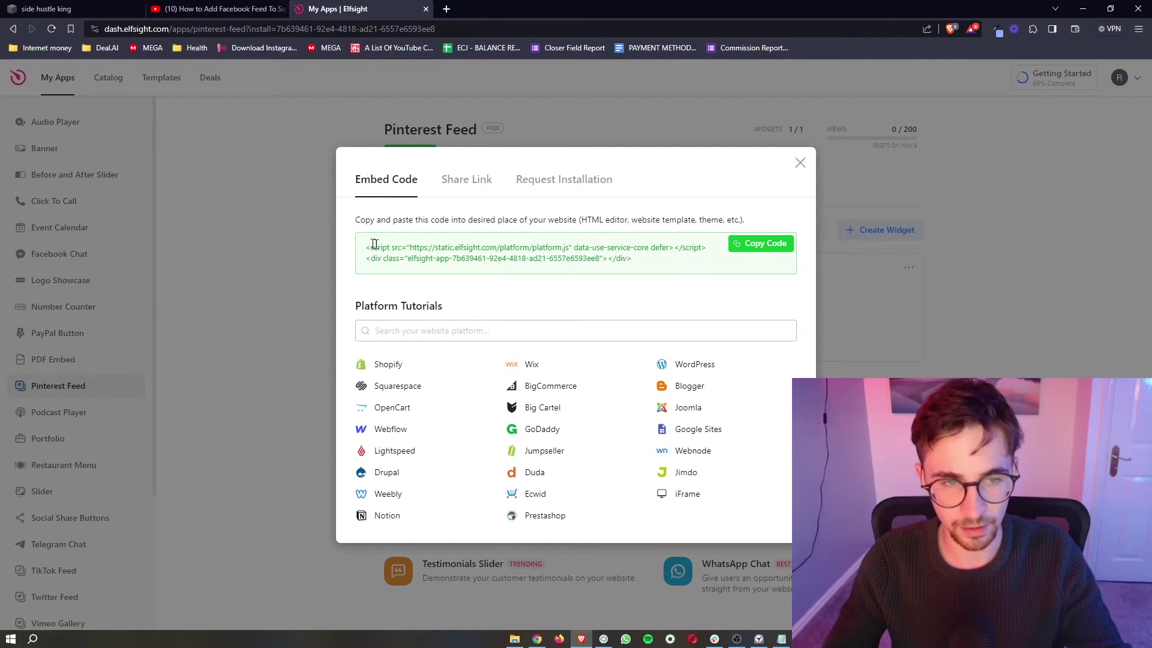
Step: Copy the Pinterest Feed widget's two-line script snippet from the Embed Code dialog
{"action": "left_click_drag", "start_coordinate": [378, 244], "coordinate": [656, 259]}
{"action": "left_click", "coordinate": [660, 260]}
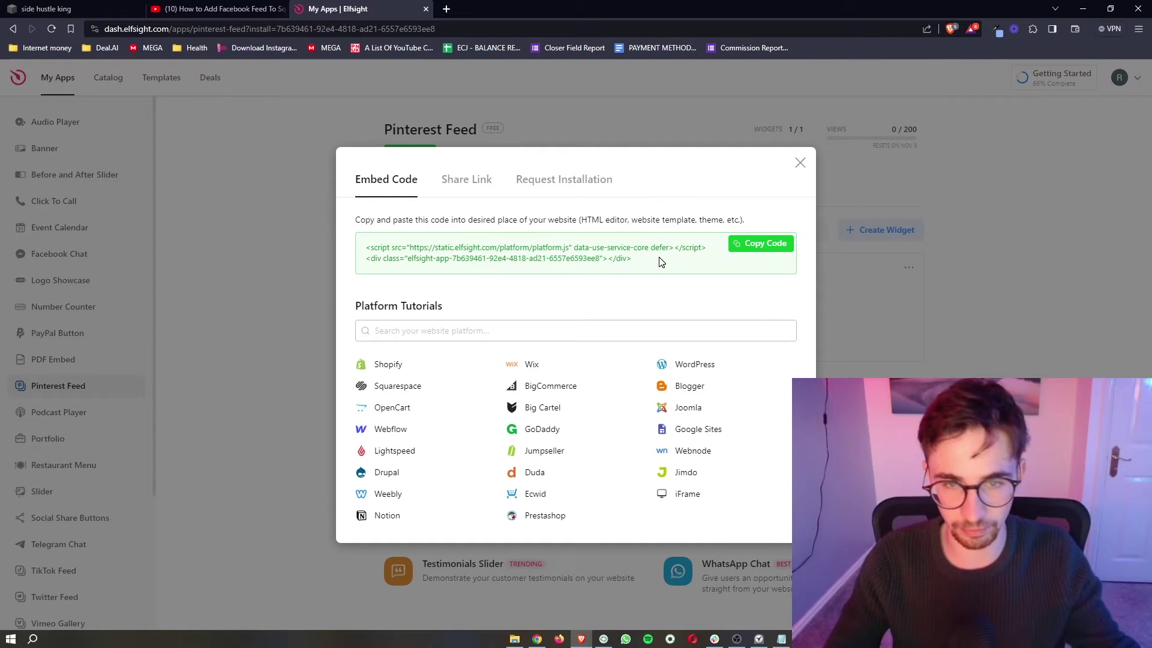
{"action": "left_click", "coordinate": [770, 250]}
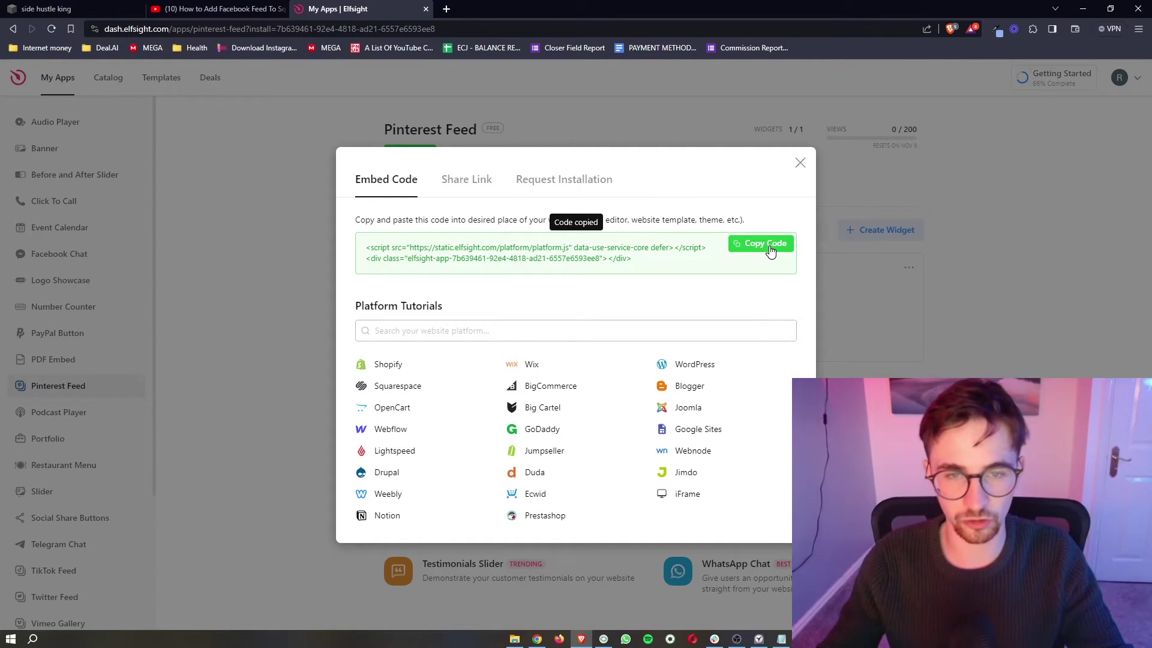
Step: Put the Squarespace Home page into edit mode and add a section above Friday—Sunday
{"action": "left_click", "coordinate": [137, 7]}
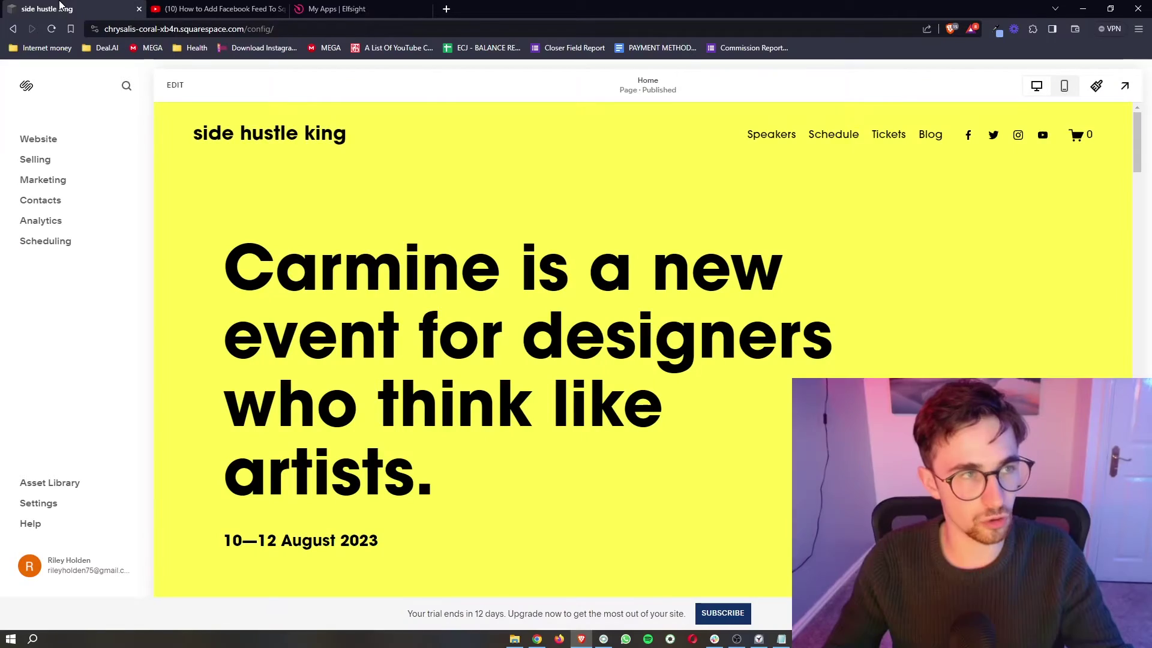
{"action": "left_click", "coordinate": [176, 86]}
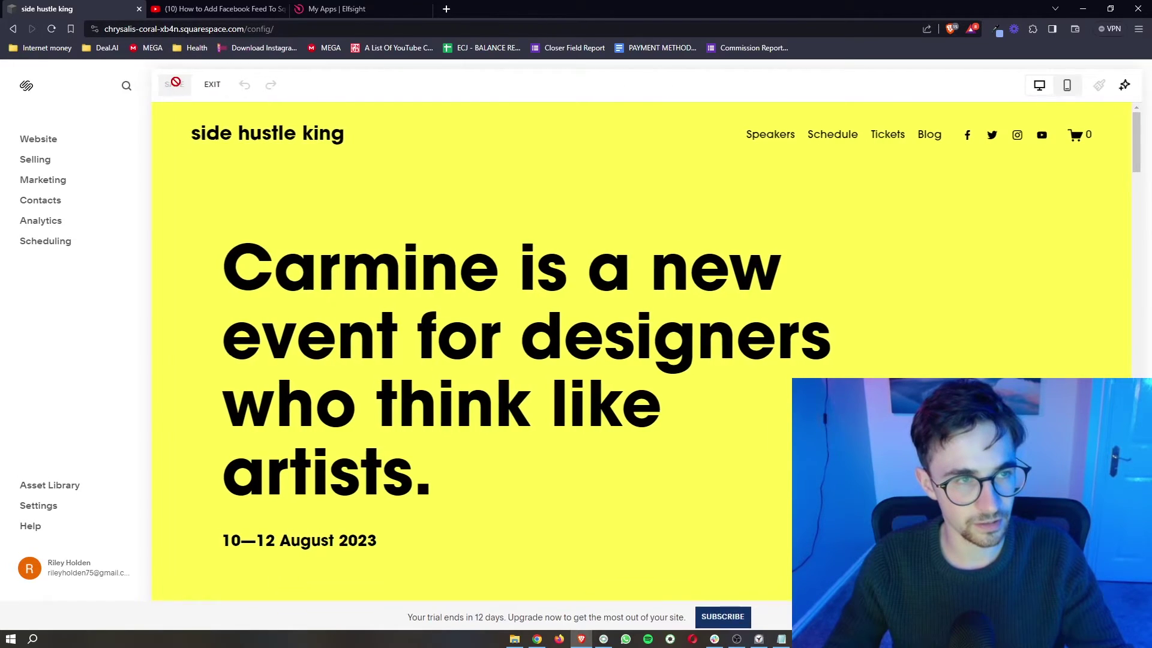
{"action": "scroll", "coordinate": [506, 275], "scroll_direction": "down", "scroll_amount": 15}
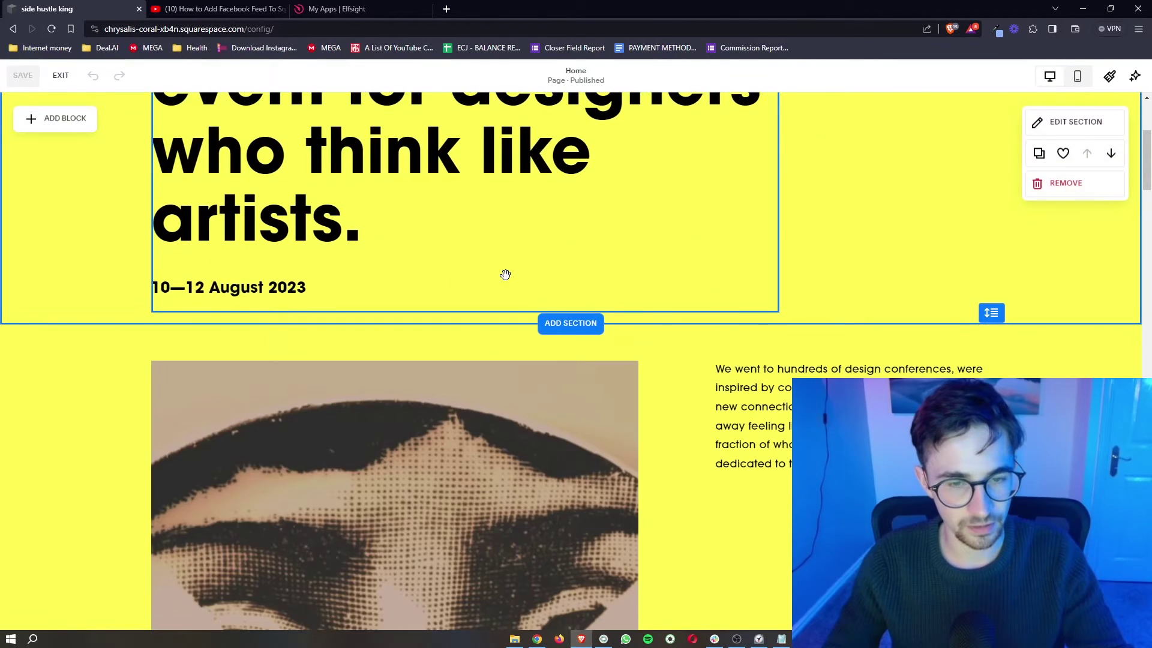
{"action": "scroll", "coordinate": [506, 275], "scroll_direction": "down", "scroll_amount": 6}
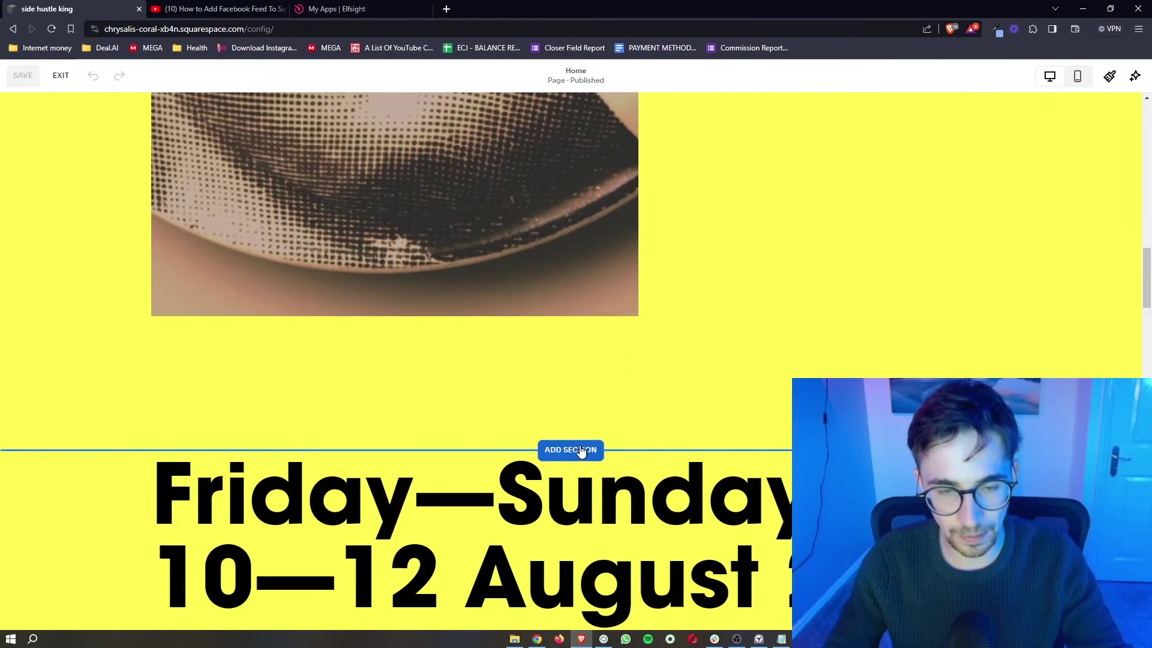
{"action": "left_click", "coordinate": [575, 453]}
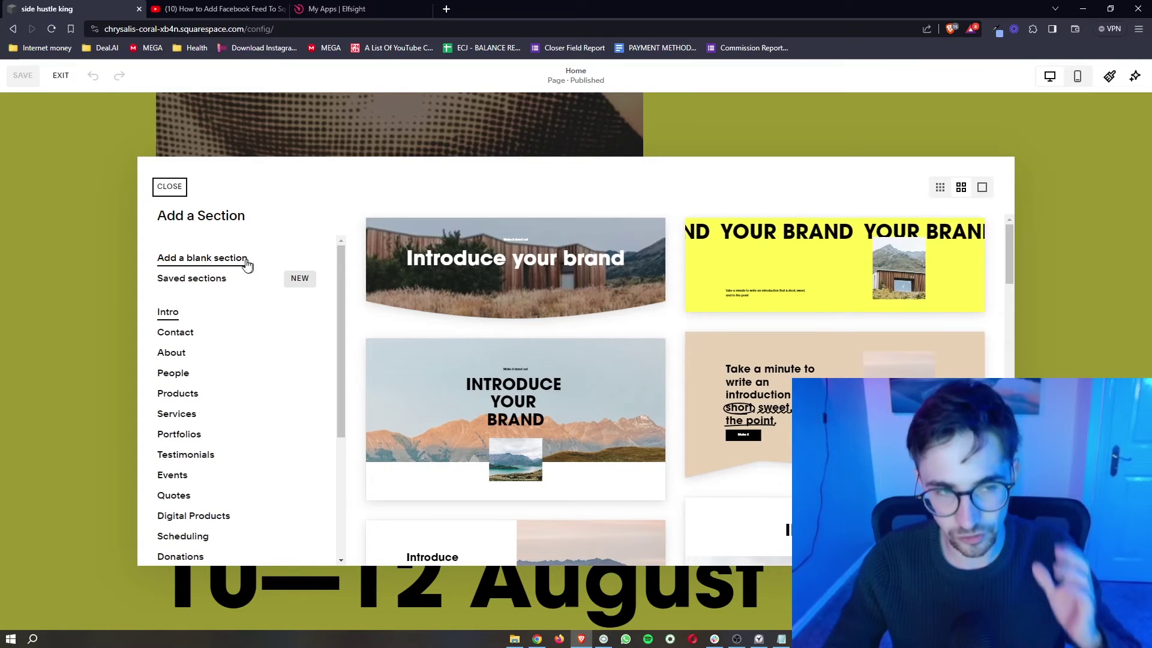
Step: Insert a blank section and browse its list of content blocks
{"action": "left_click", "coordinate": [216, 264]}
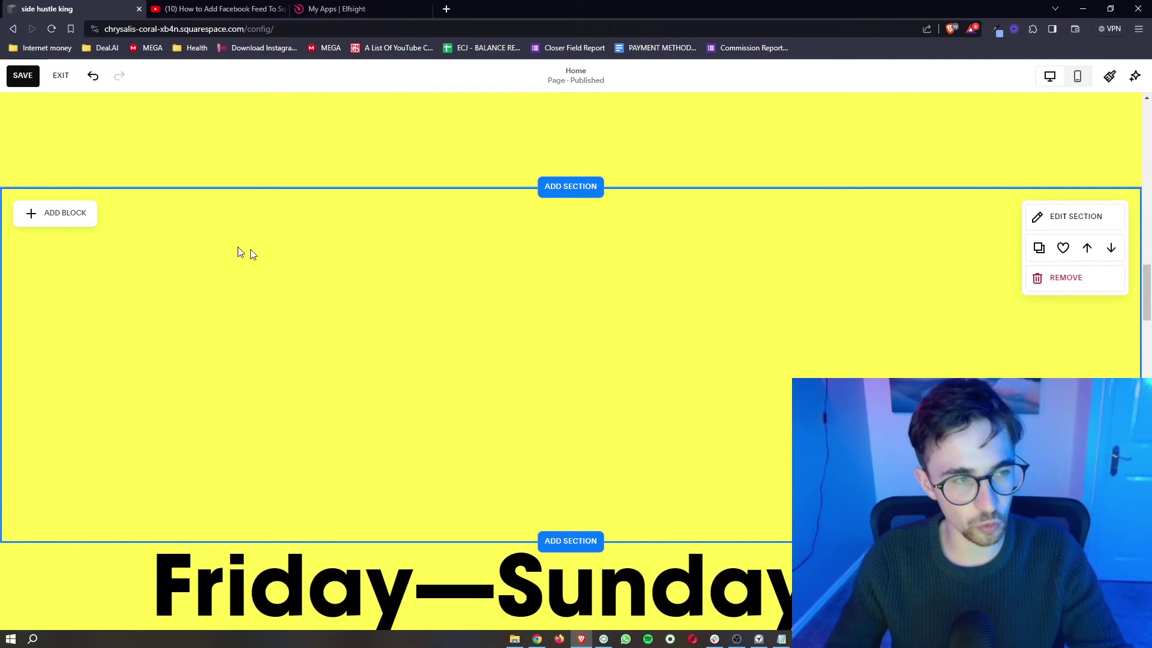
{"action": "left_click", "coordinate": [62, 215]}
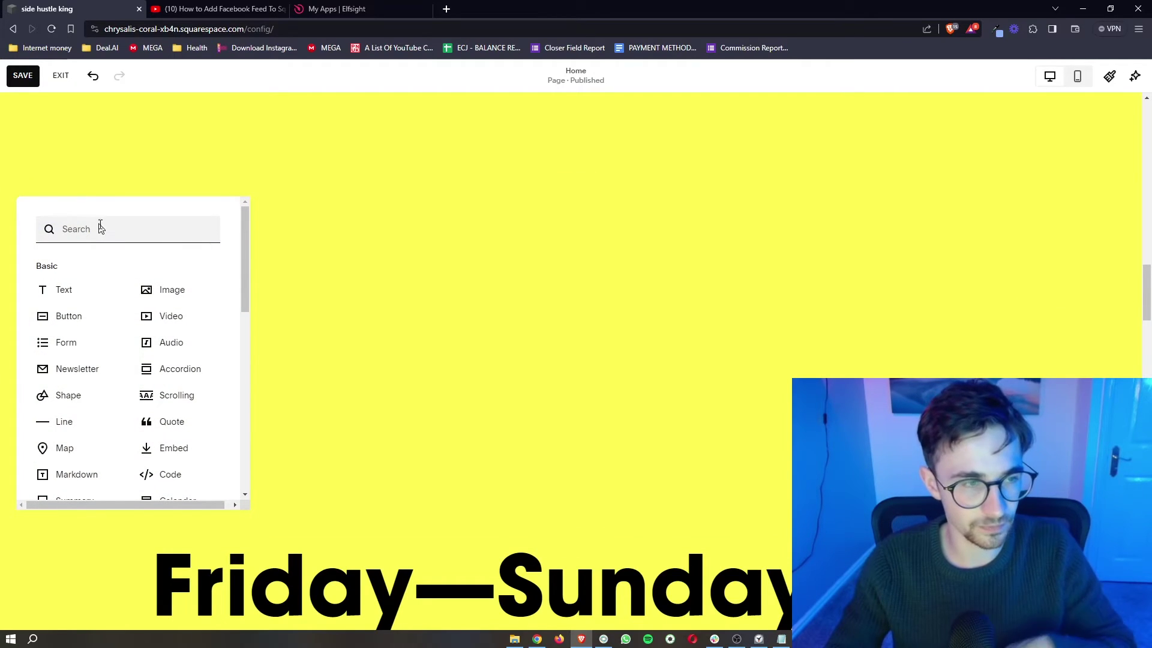
{"action": "scroll", "coordinate": [114, 307], "scroll_direction": "down", "scroll_amount": 2}
{"action": "scroll", "coordinate": [114, 306], "scroll_direction": "down", "scroll_amount": 1}
{"action": "scroll", "coordinate": [118, 299], "scroll_direction": "up", "scroll_amount": 3}
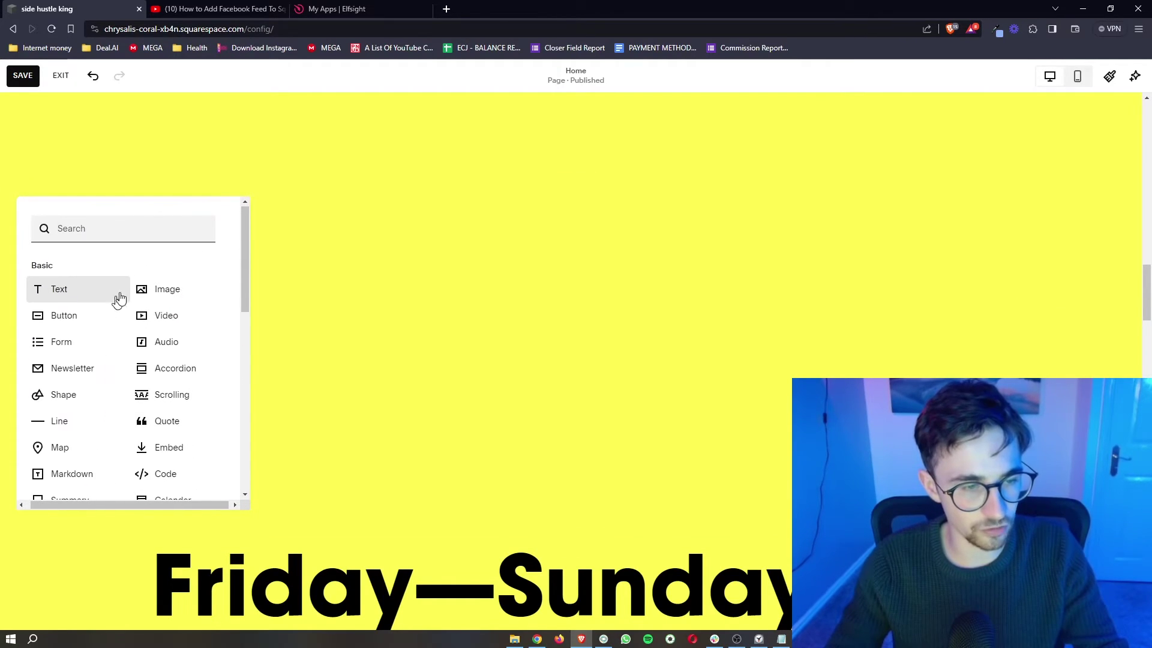
{"action": "scroll", "coordinate": [132, 336], "scroll_direction": "down", "scroll_amount": 1}
Step: Add a code block with the pasted Elfsight embed code and stretch it across the section width
{"action": "left_click", "coordinate": [165, 395]}
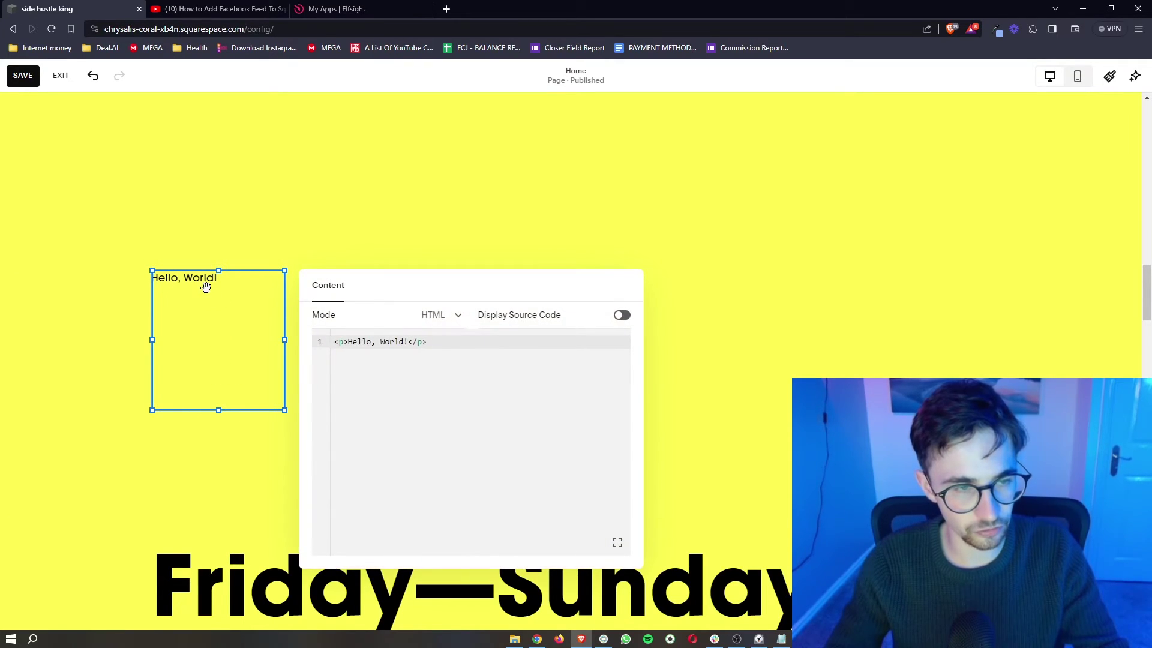
{"action": "left_click_drag", "start_coordinate": [205, 287], "coordinate": [240, 282]}
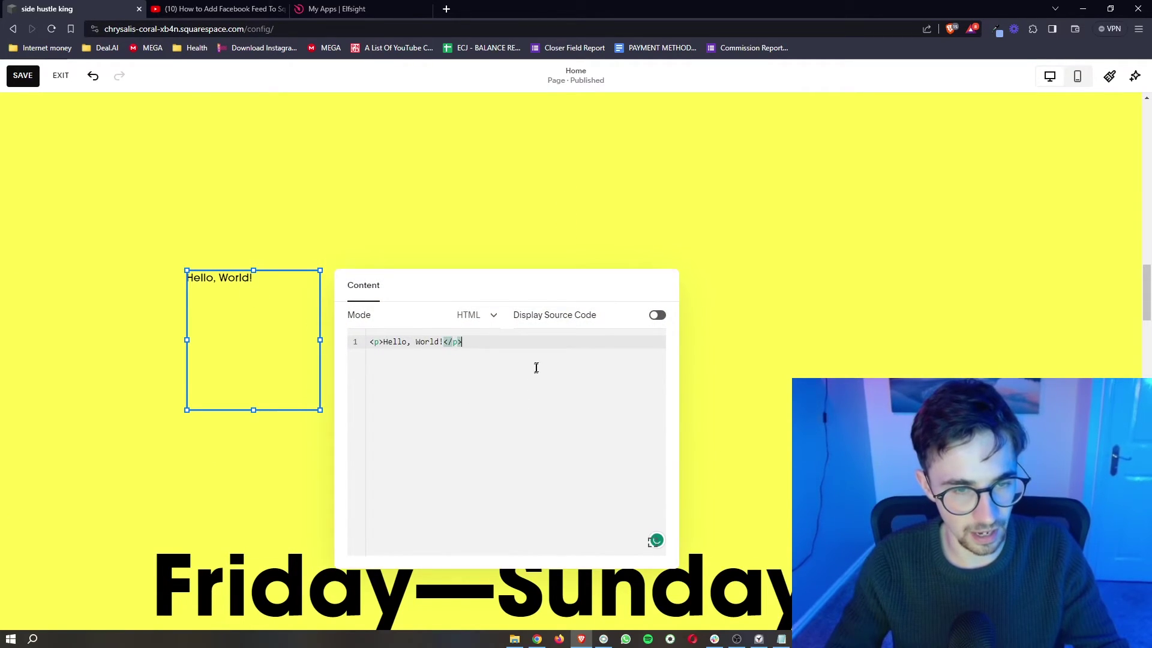
{"action": "key", "text": "ctrl+v"}
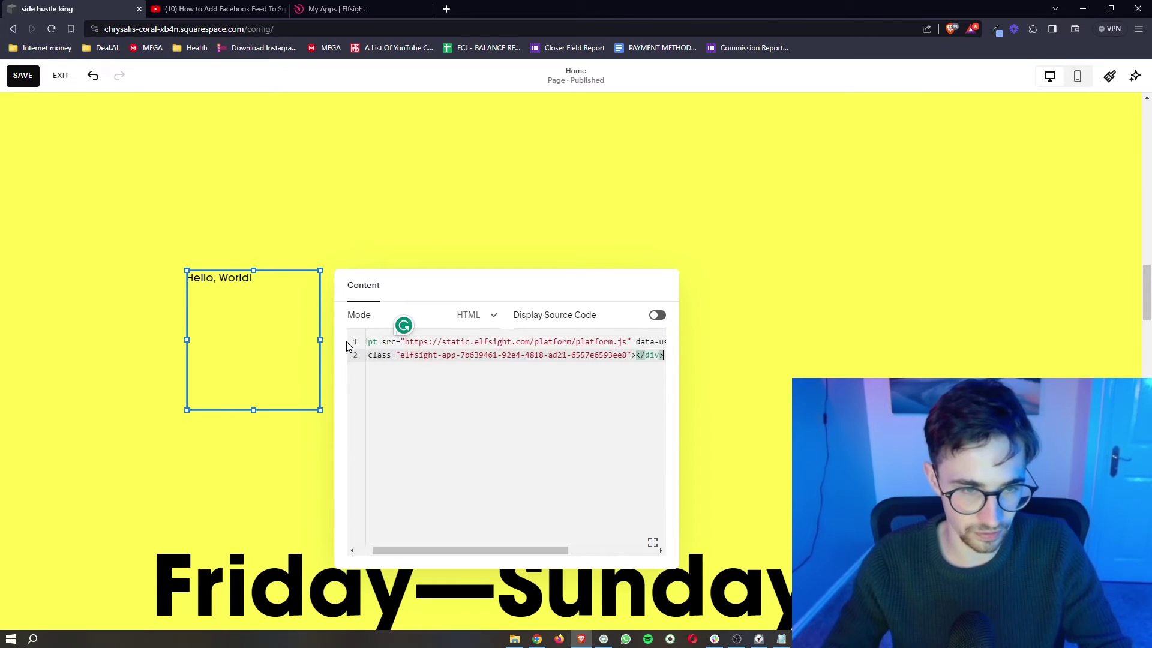
{"action": "left_click_drag", "start_coordinate": [319, 364], "coordinate": [987, 368]}
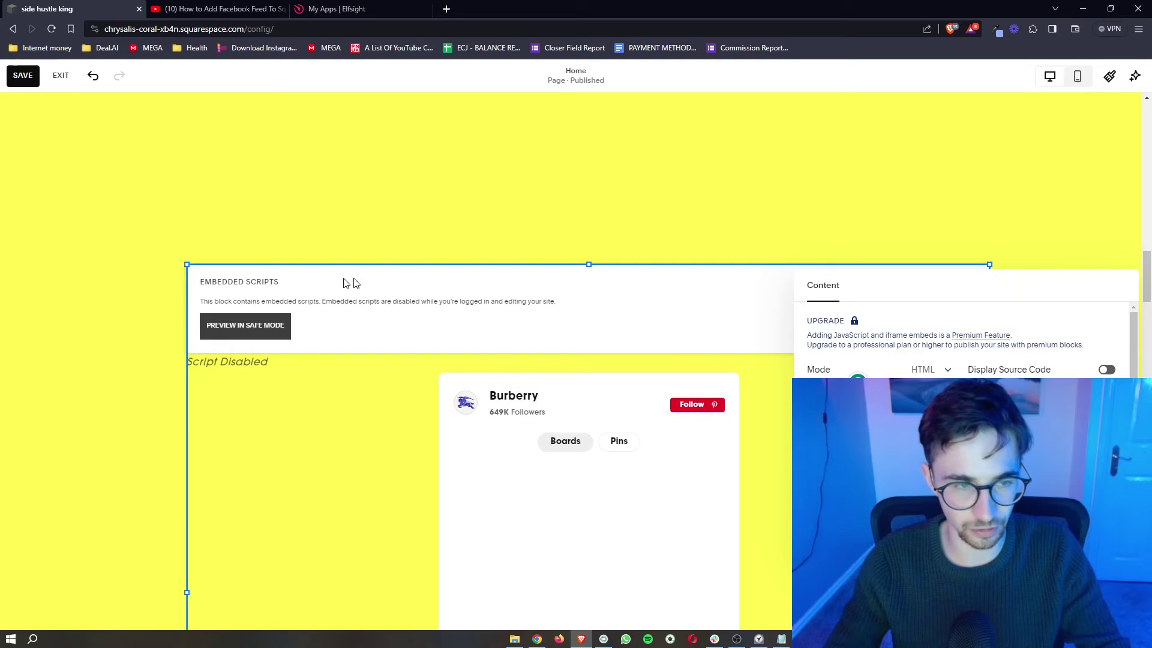
{"action": "left_click_drag", "start_coordinate": [185, 594], "coordinate": [152, 593]}
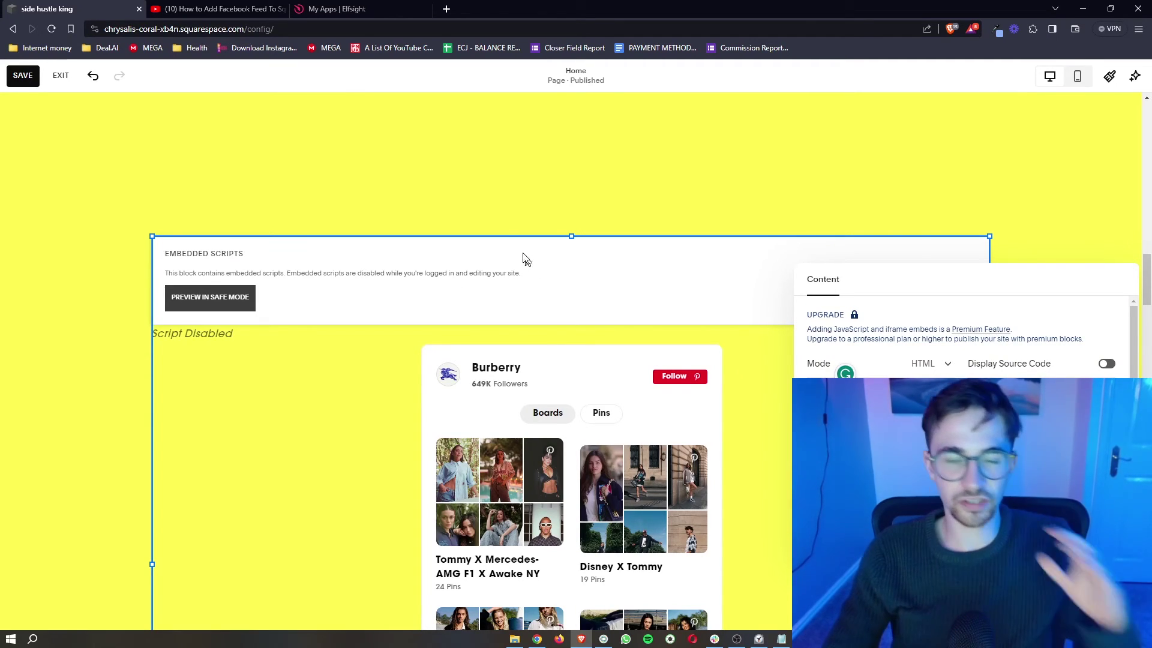
Step: Save the home page, exit the editor, and scroll down to the live Burberry Pinterest feed
{"action": "left_click", "coordinate": [22, 74]}
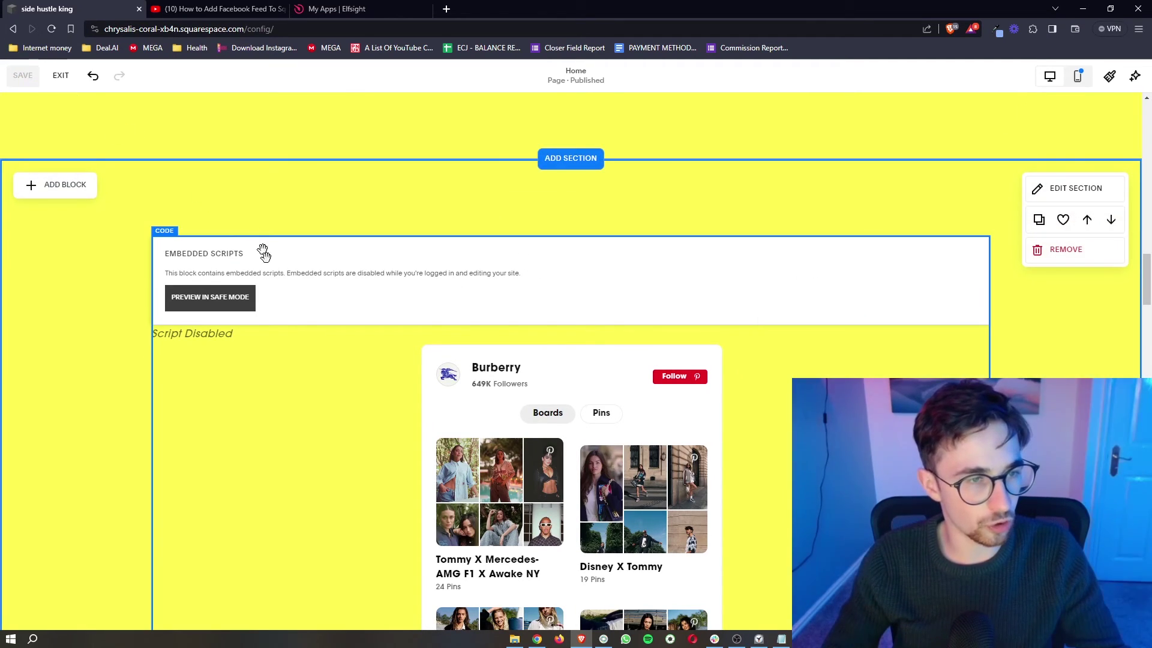
{"action": "left_click", "coordinate": [60, 75]}
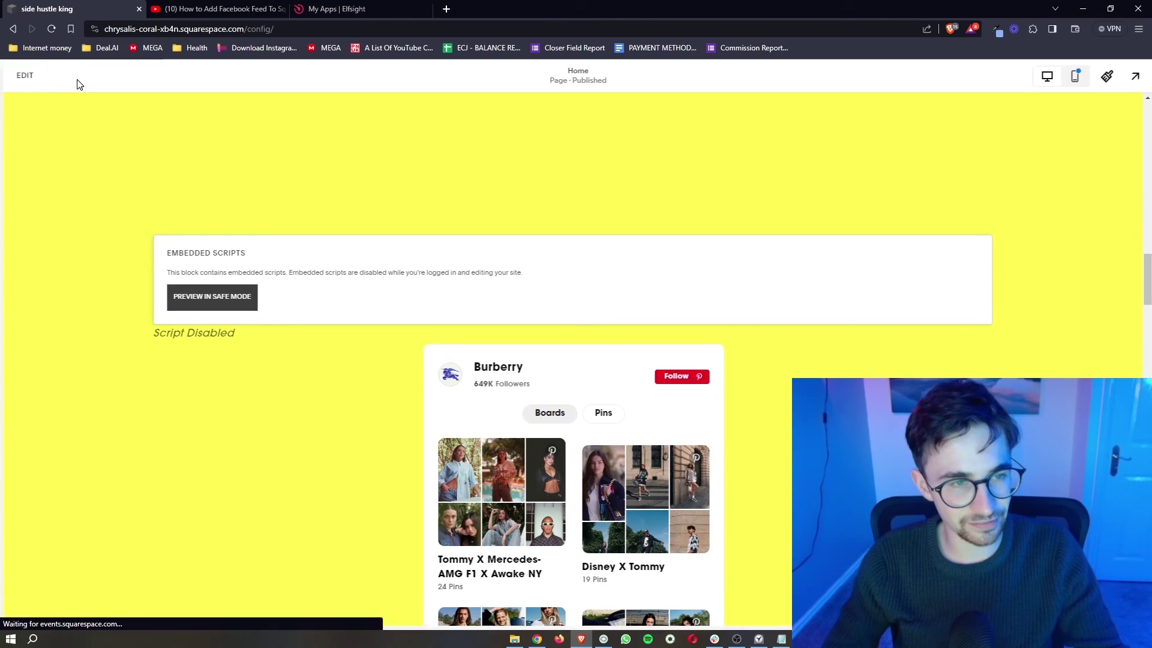
{"action": "scroll", "coordinate": [555, 282], "scroll_direction": "down", "scroll_amount": 15}
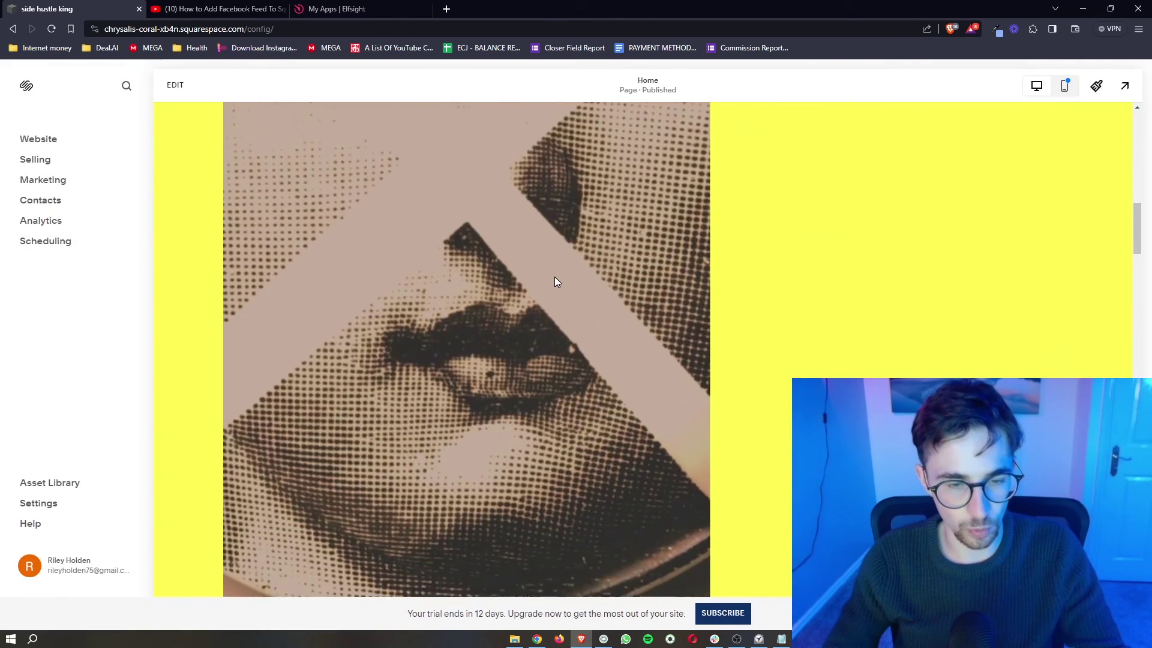
{"action": "scroll", "coordinate": [556, 282], "scroll_direction": "down", "scroll_amount": 4}
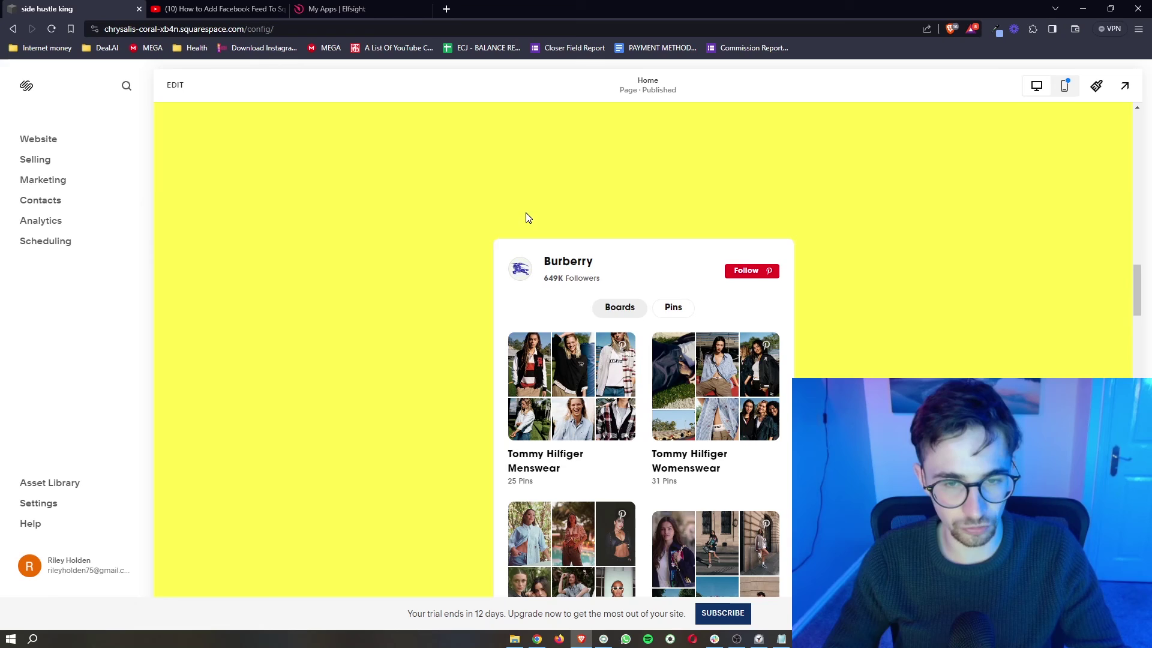
{"action": "scroll", "coordinate": [526, 213], "scroll_direction": "down", "scroll_amount": 2}
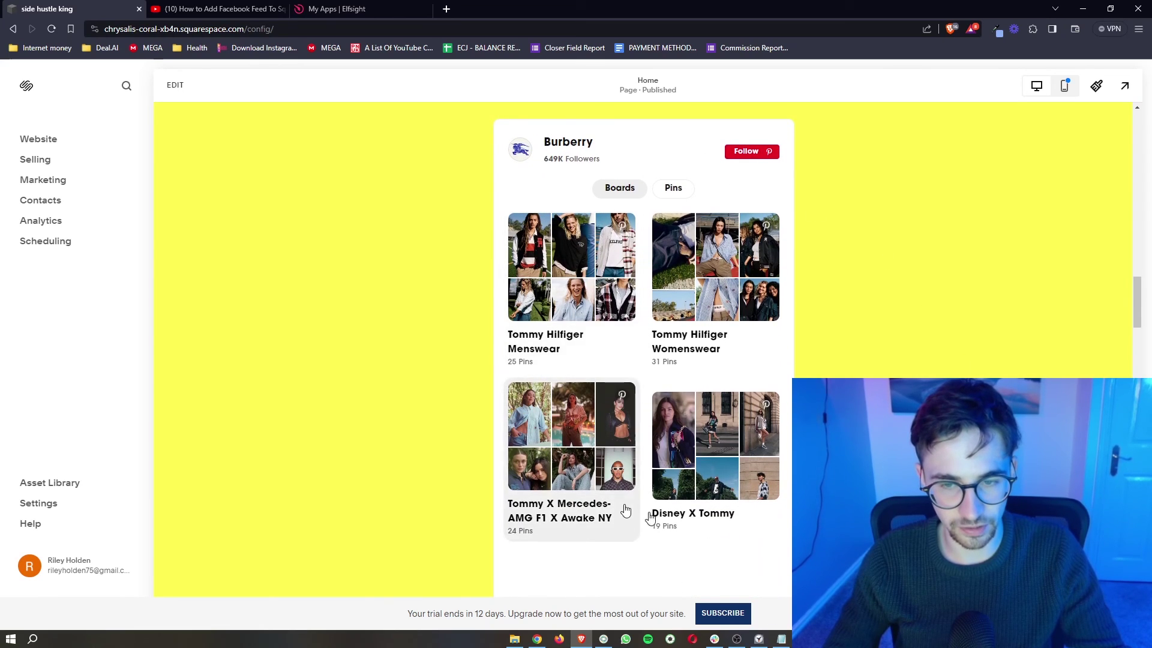